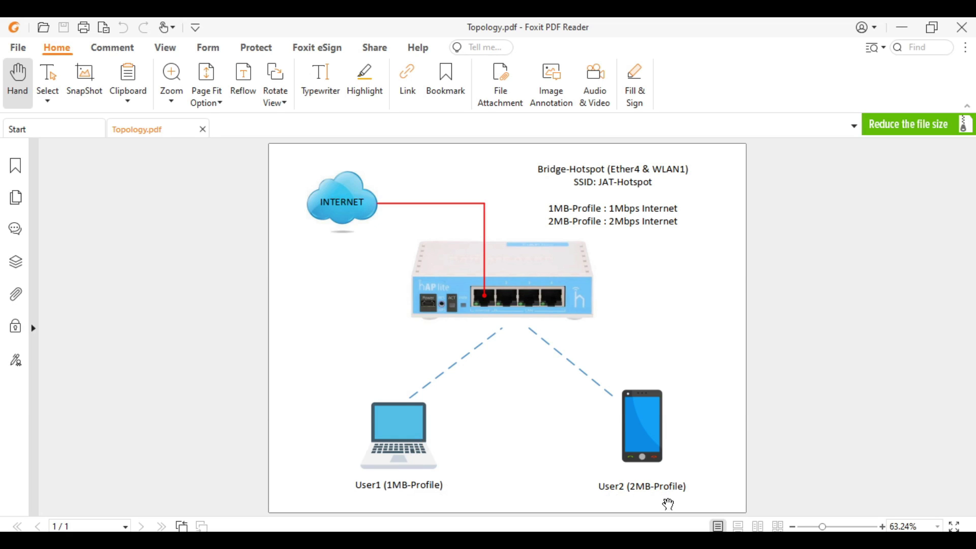
Step: In WinBox's Hotspot server profiles, give hsprof1 a 5M/5M rate limit
key(alt+Tab)
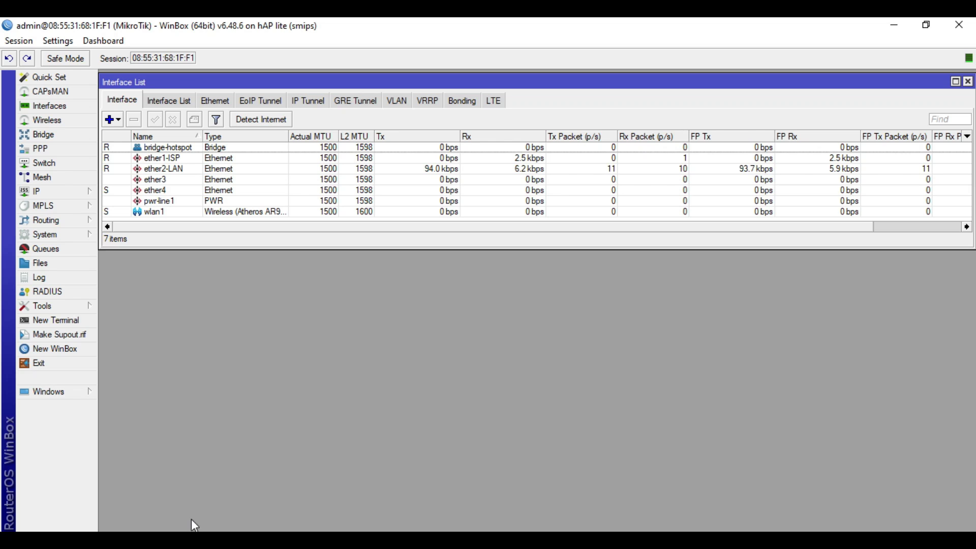
click(65, 192)
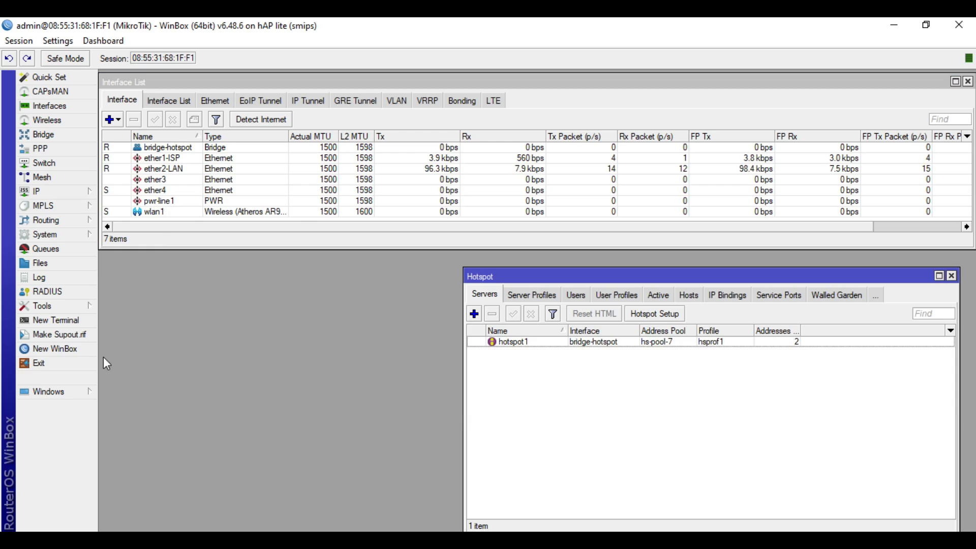
click(533, 295)
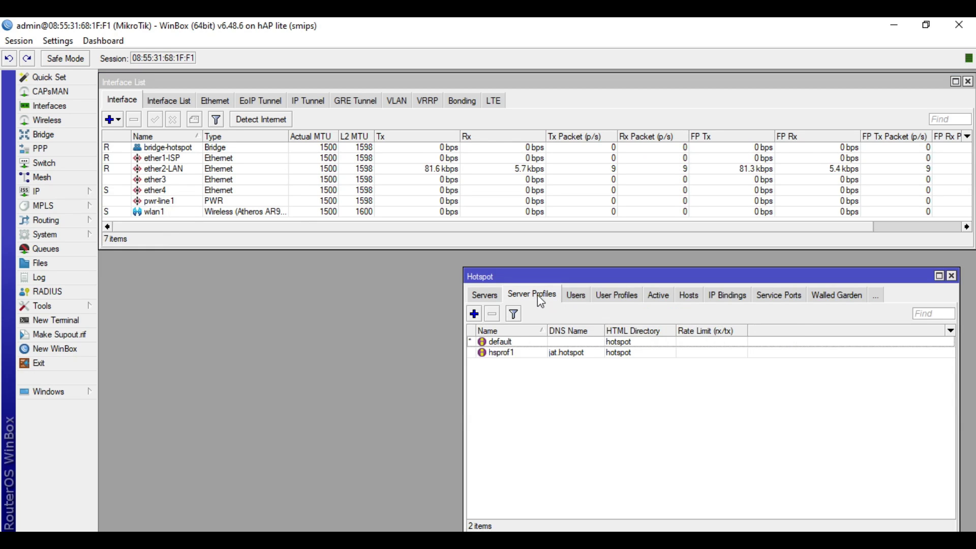
double_click(530, 353)
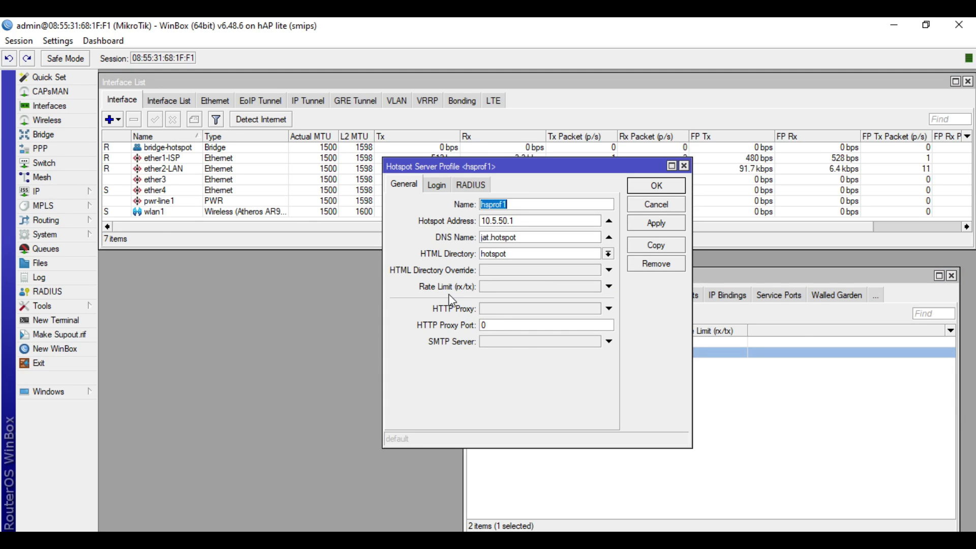
click(515, 288)
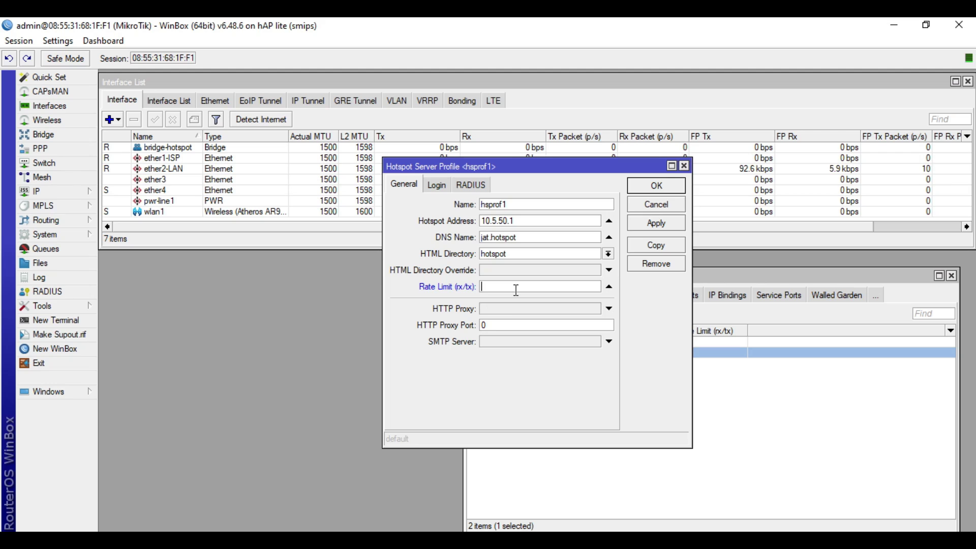
text(5M/5M)
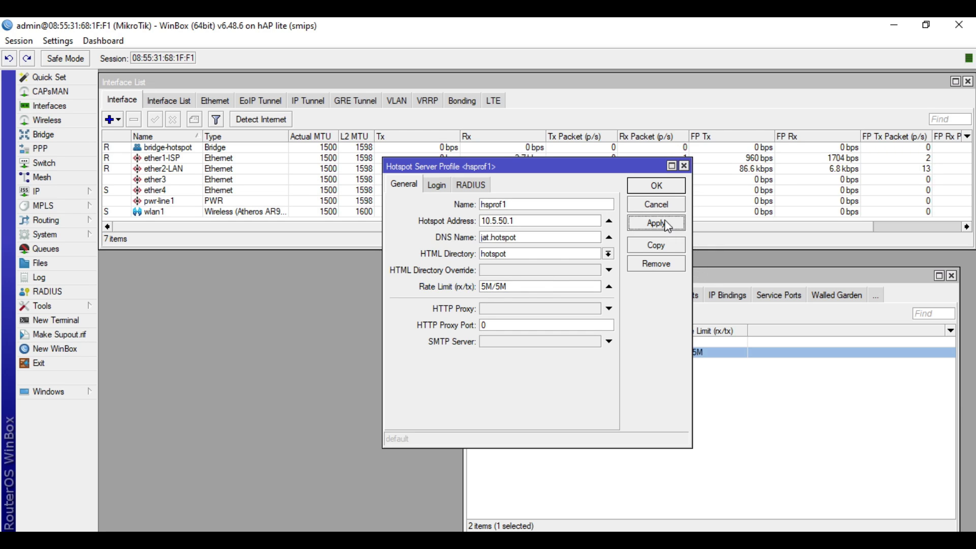
click(672, 187)
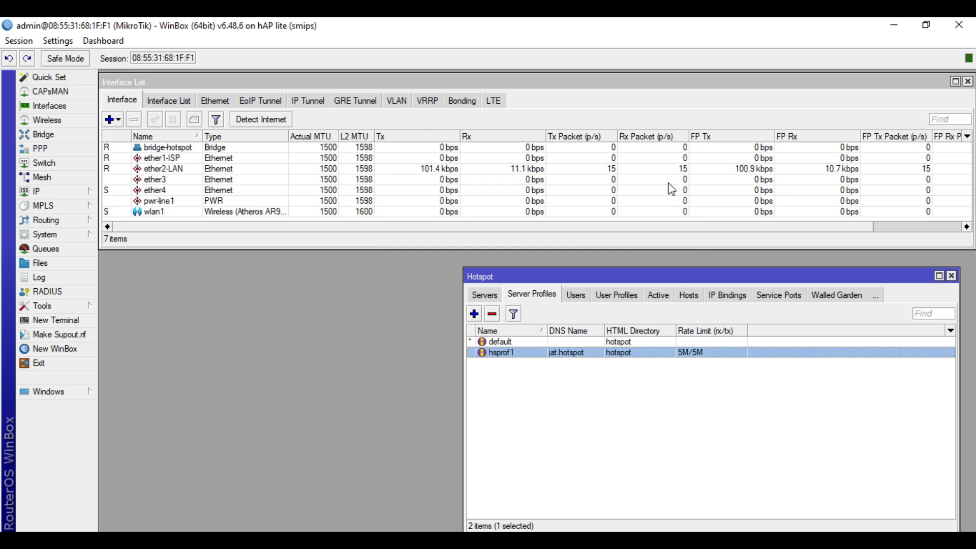
Step: Reopen hsprof1 to verify the 5M/5M rate limit, then close it
double_click(549, 353)
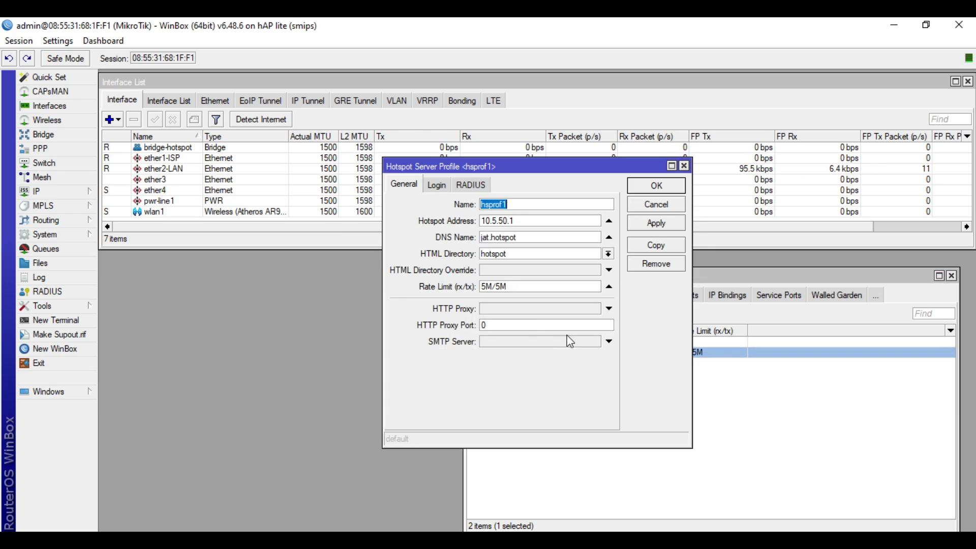
double_click(524, 287)
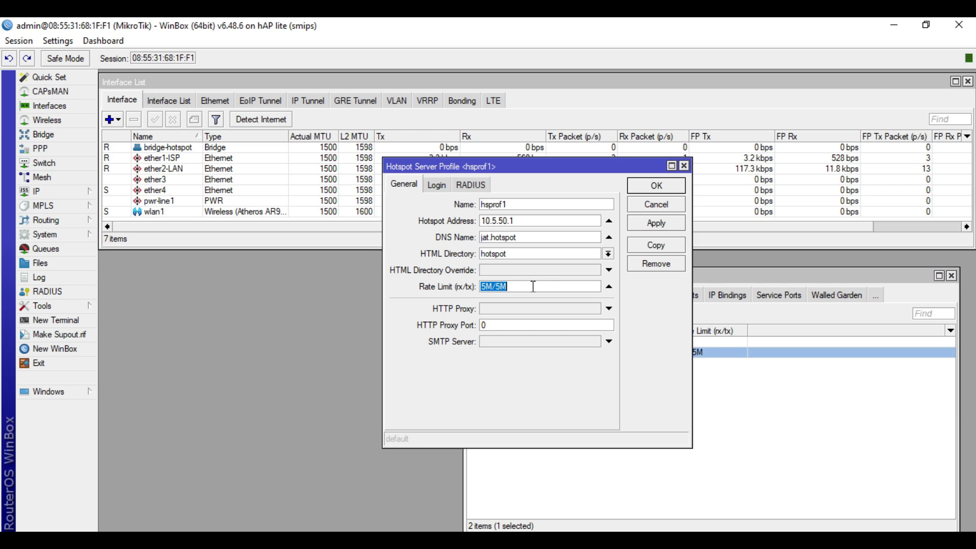
click(685, 166)
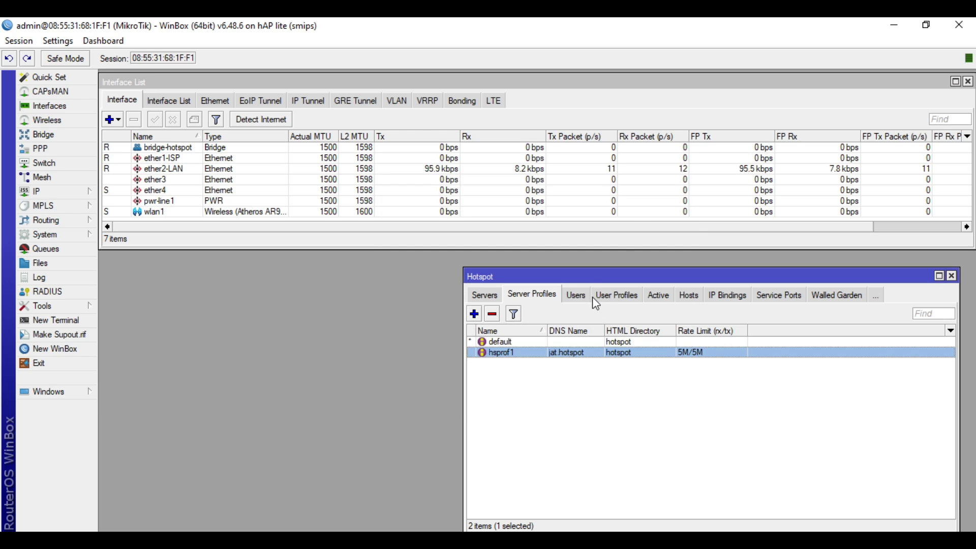
Step: Create hotspot user user1 with a password and the default user profile
click(616, 295)
click(517, 344)
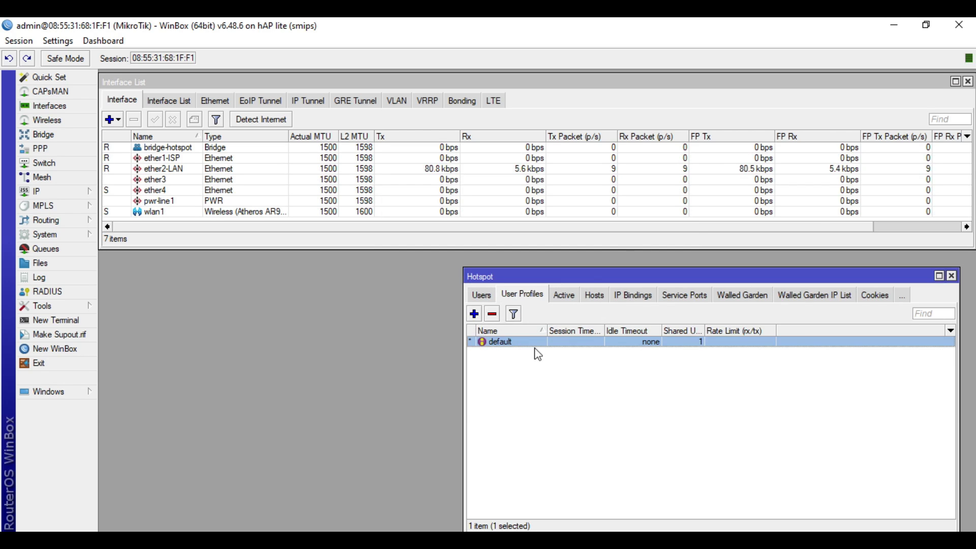
click(484, 297)
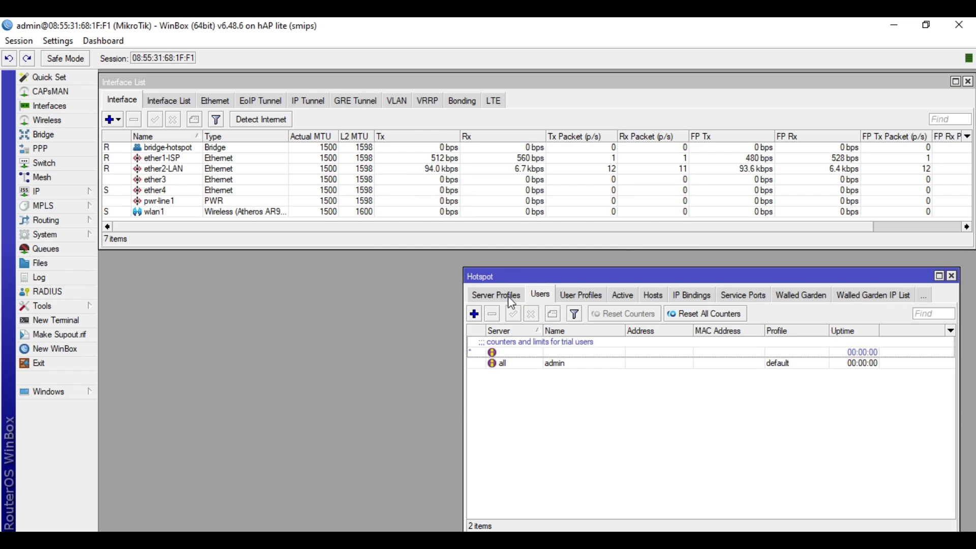
click(474, 314)
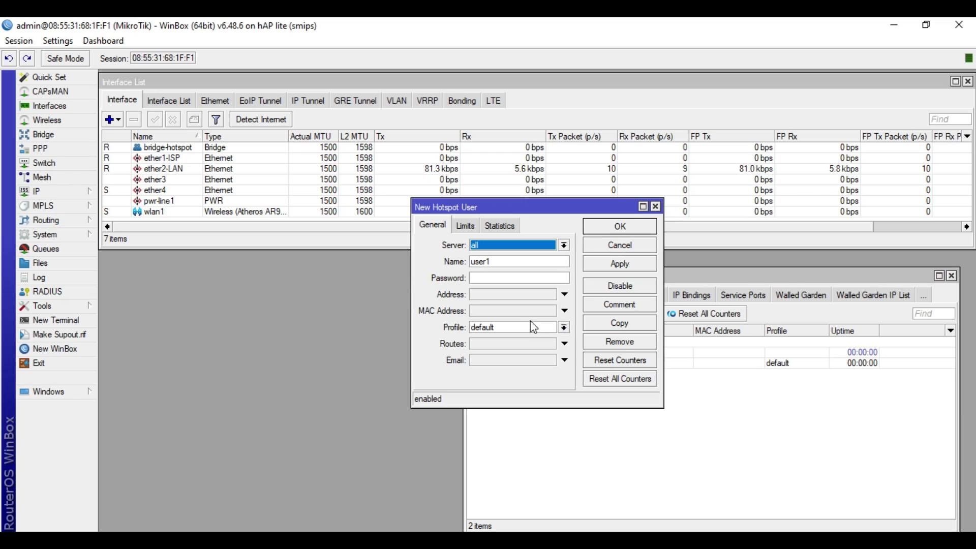
click(517, 264)
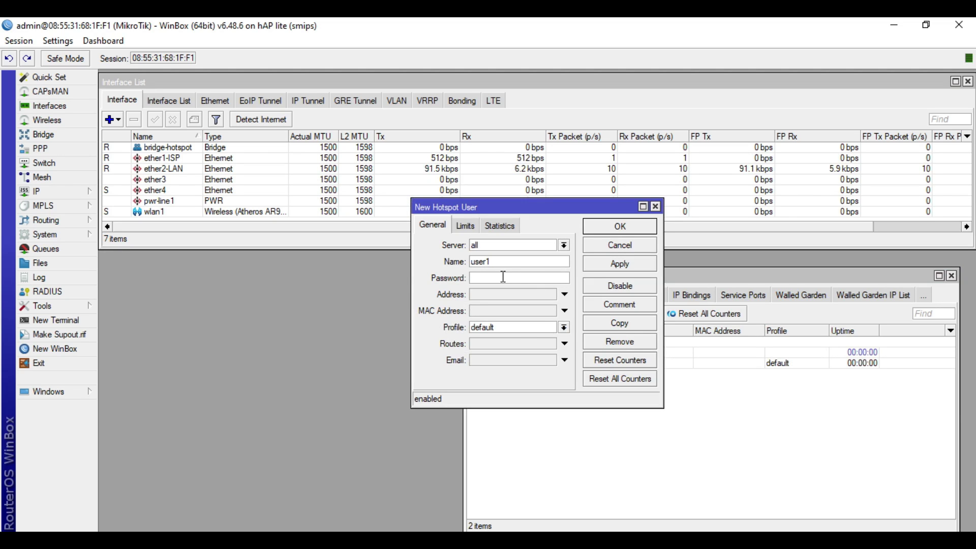
click(503, 278)
text(1234)
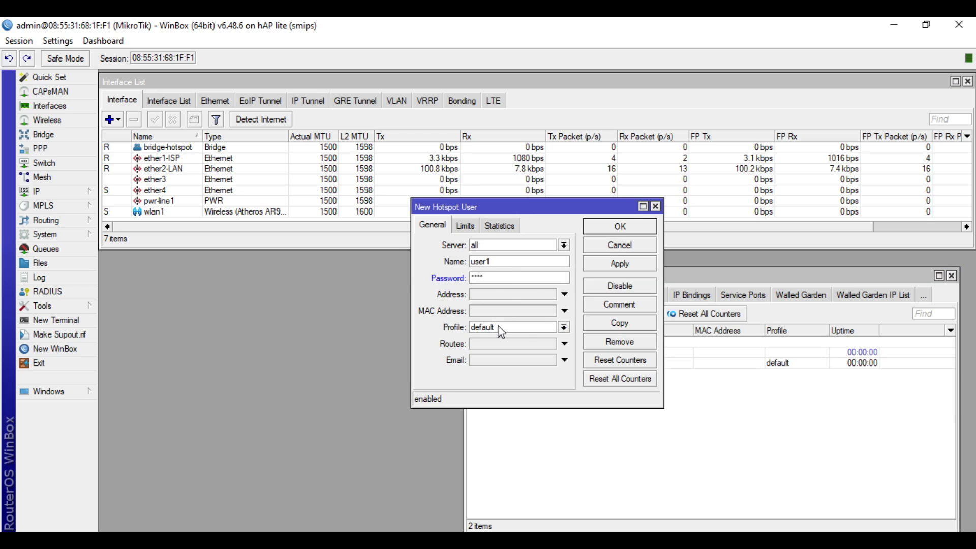
click(502, 328)
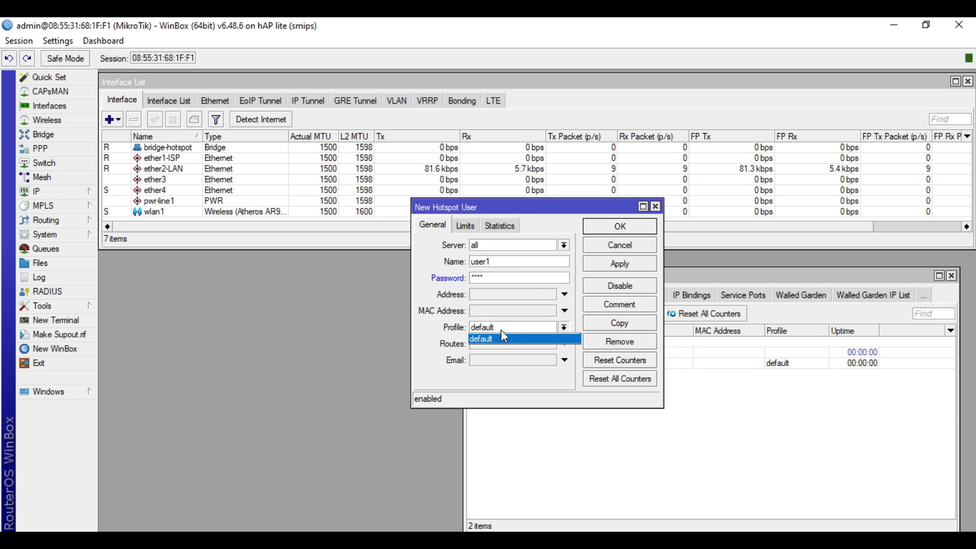
click(496, 339)
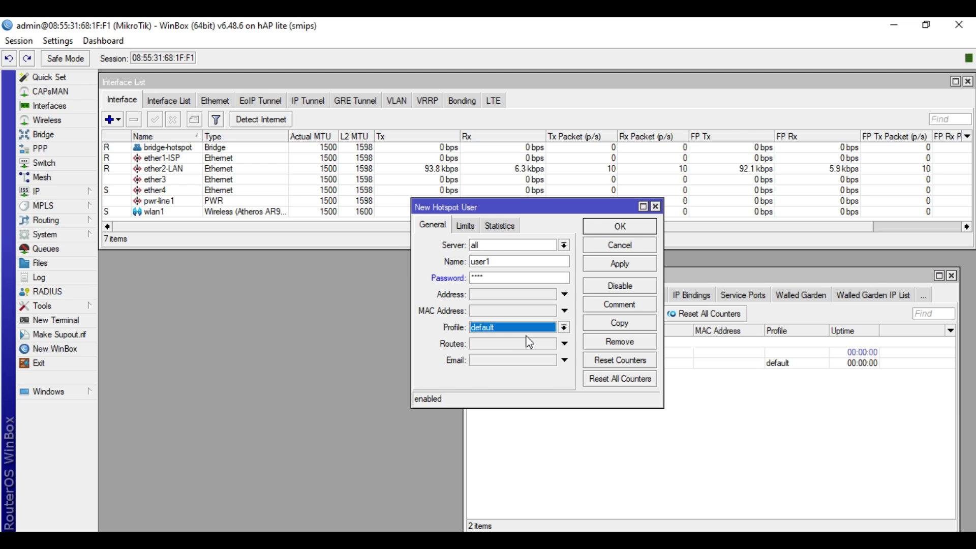
click(639, 264)
click(639, 228)
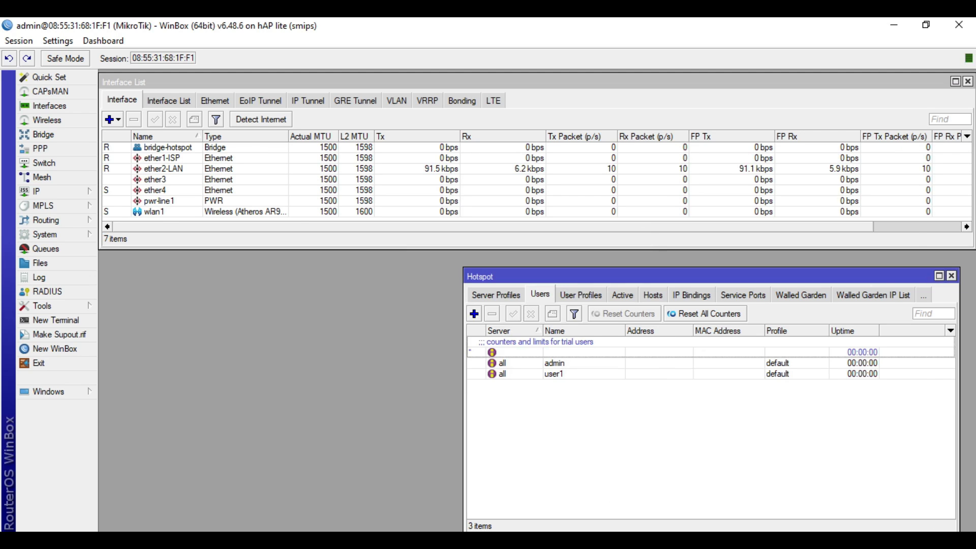
Step: Disable the wired Ethernet adapter and join the JAT-Hotspot Wi-Fi network
key(alt+Tab)
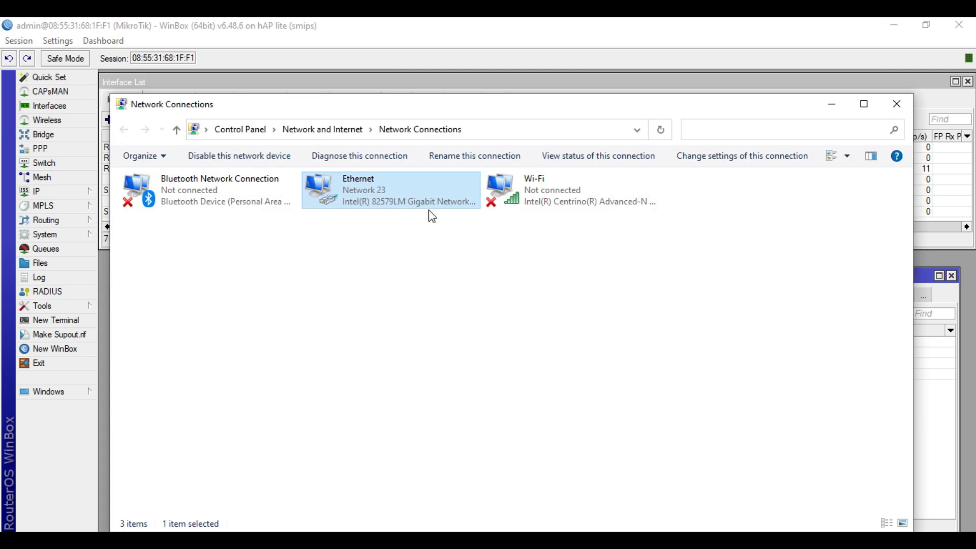
click(241, 161)
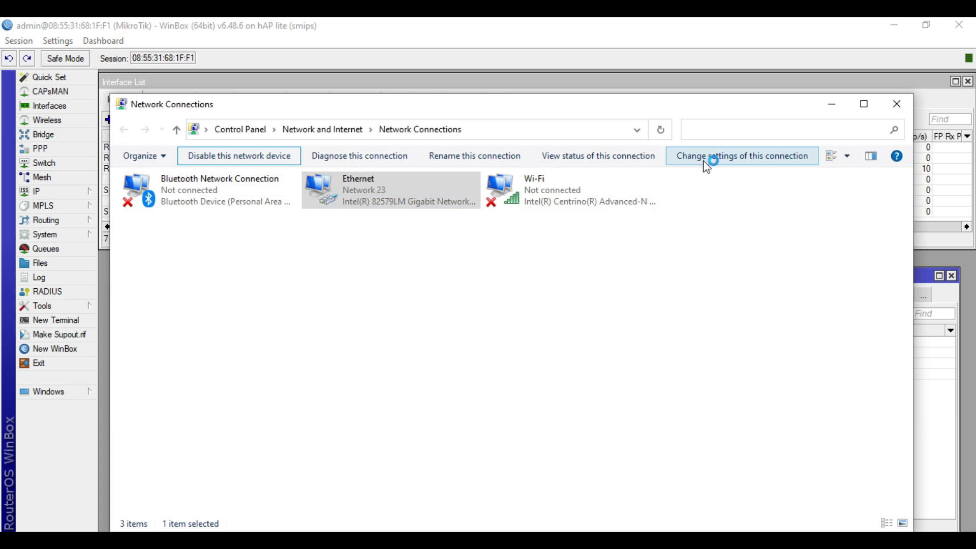
double_click(565, 200)
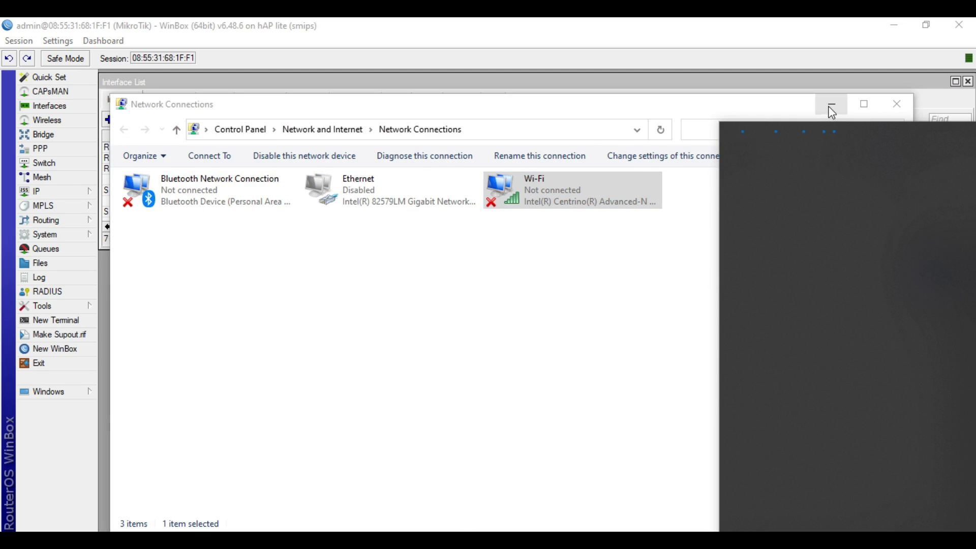
click(832, 108)
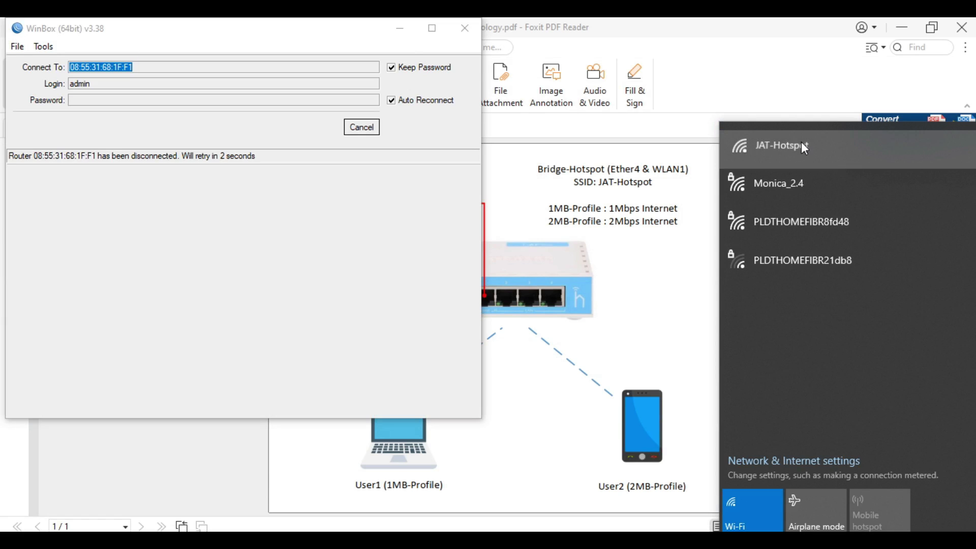
click(801, 143)
click(890, 247)
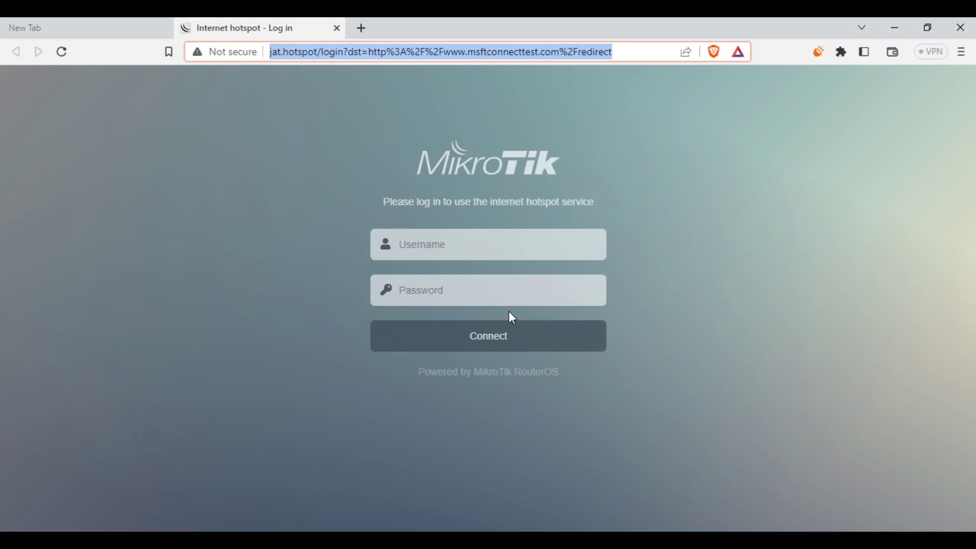
Step: Log in to the hotspot page as user1 with its password, then minimize Brave
click(543, 239)
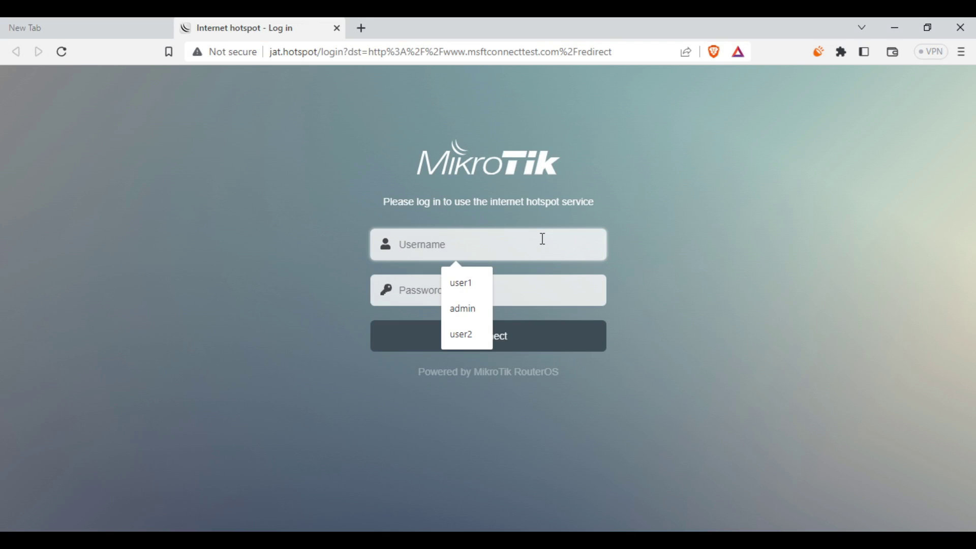
click(455, 284)
click(451, 286)
text(1234)
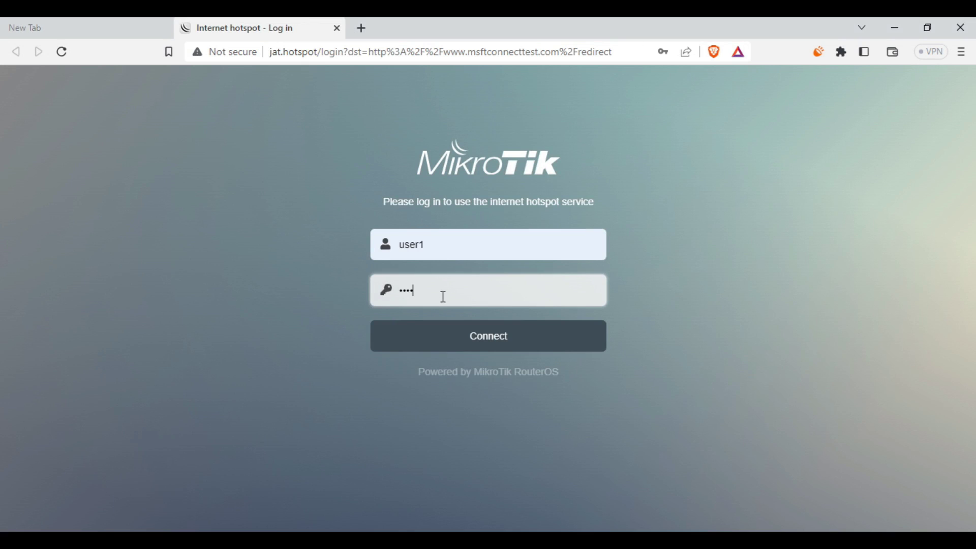
click(504, 344)
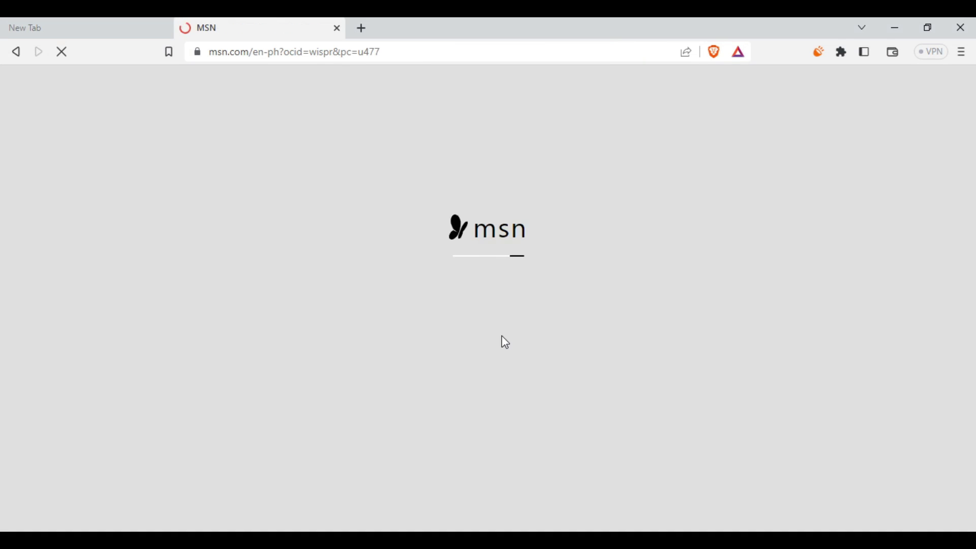
click(898, 32)
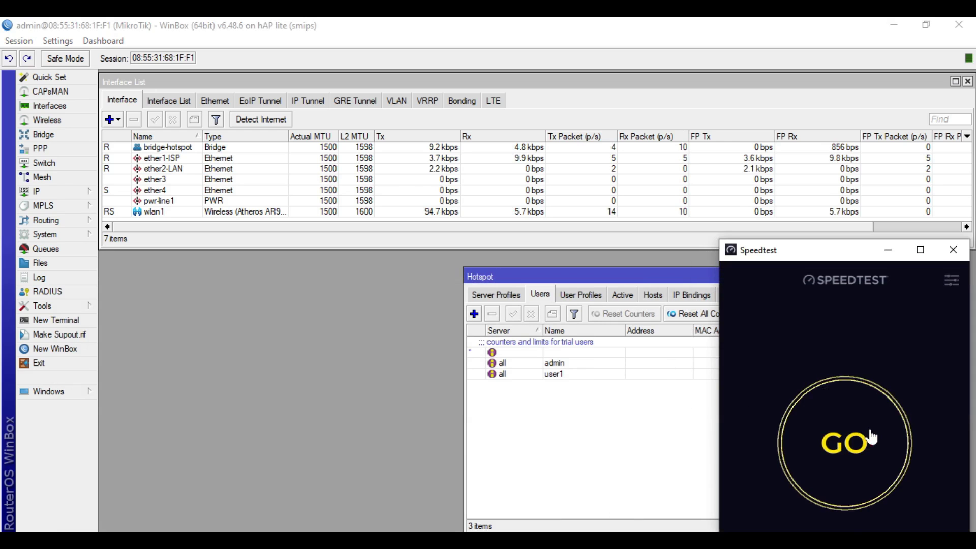
Step: Run the Speedtest, getting about 4.67 Mbps download, then bring WinBox forward
click(880, 444)
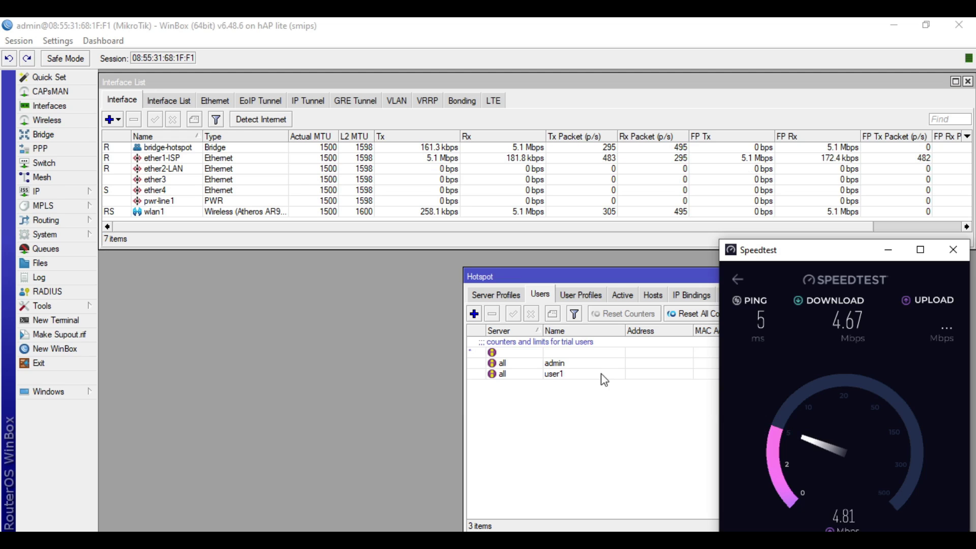
click(642, 457)
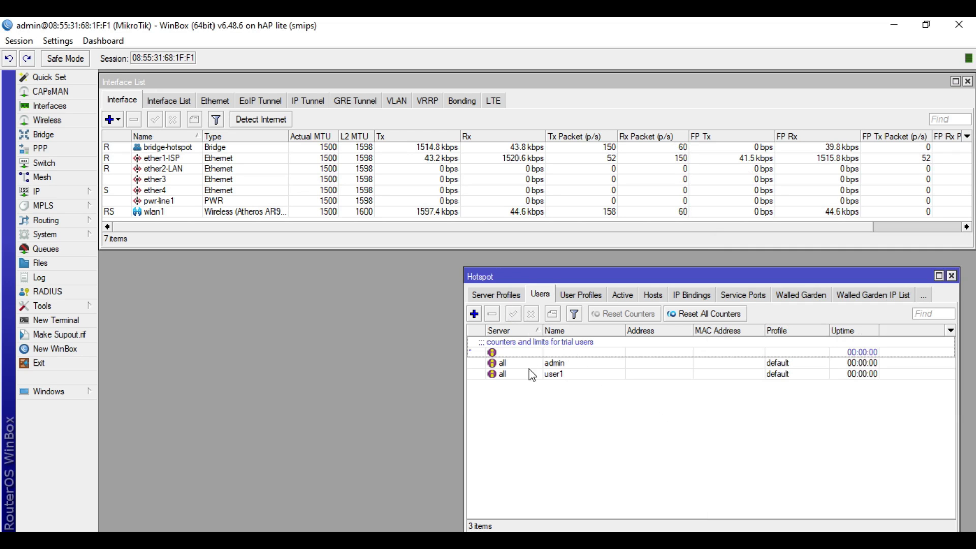
Step: Clear the 5M/5M rate limit from hsprof1 and save the server profile
click(497, 295)
double_click(492, 352)
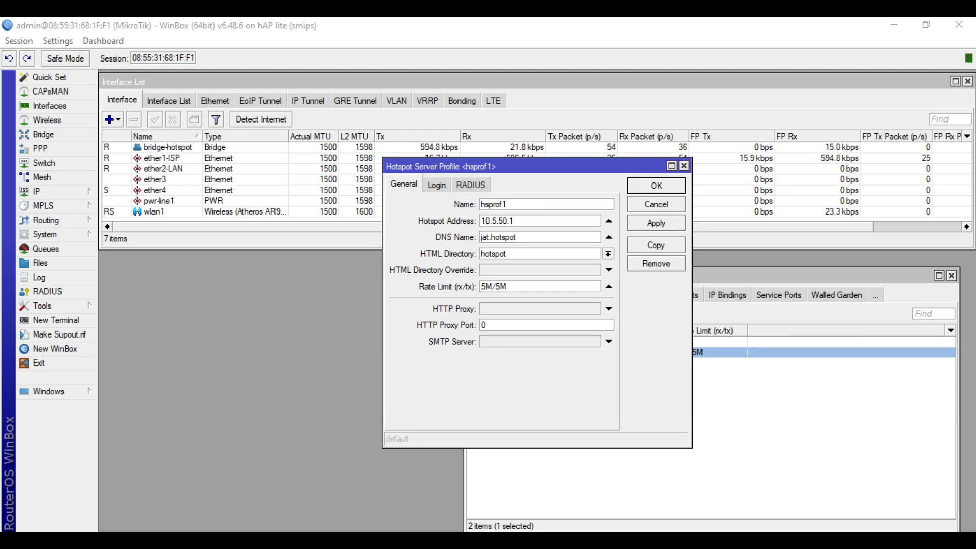
click(480, 298)
key(BackSpace)
key(BackSpace)
key(BackSpace)
key(BackSpace)
key(BackSpace)
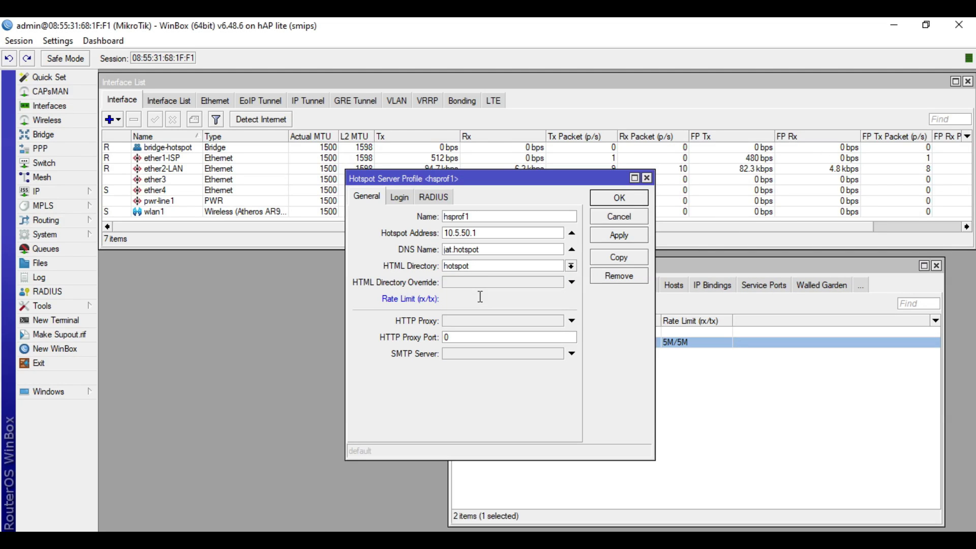
click(545, 299)
click(619, 235)
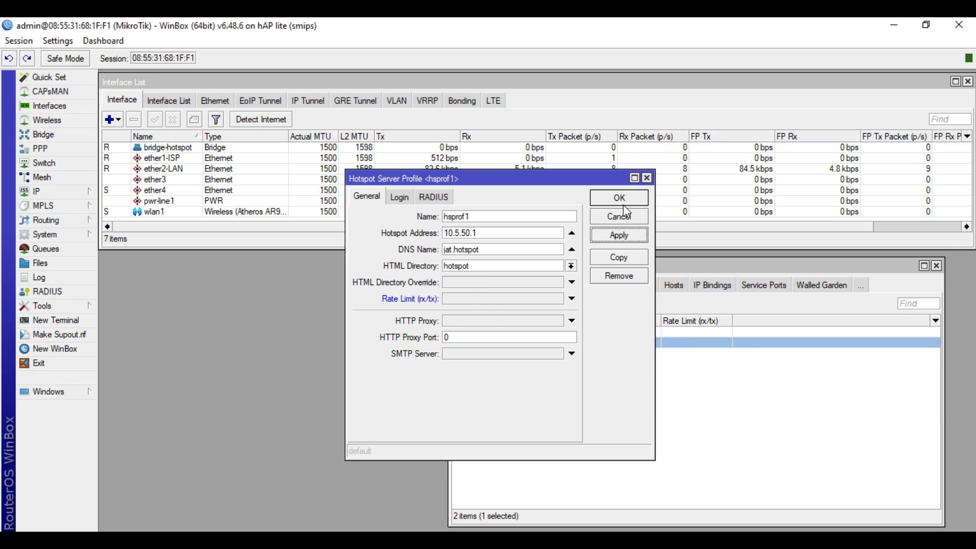
click(619, 198)
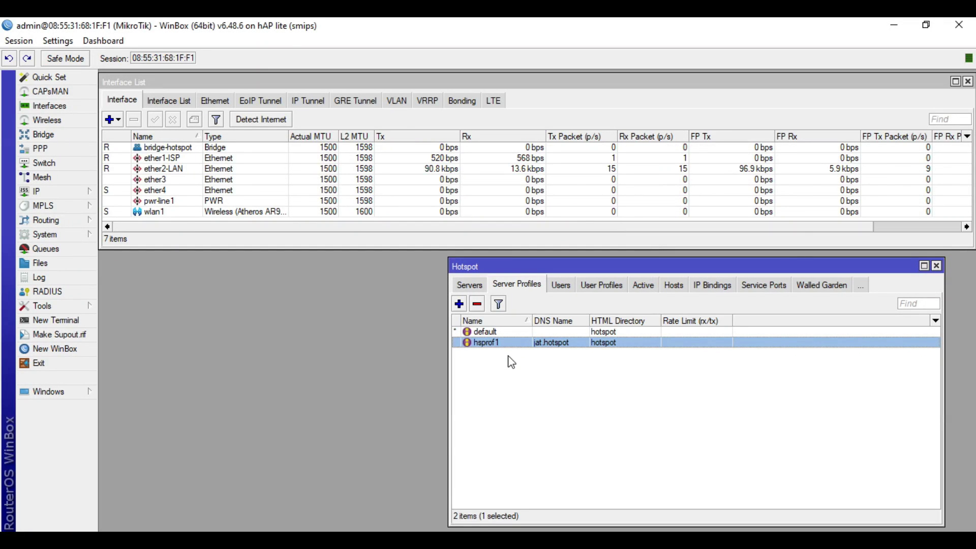
Step: Add user profile 1MB-Profile with rate limit 1M/1M and 1 shared user
click(617, 289)
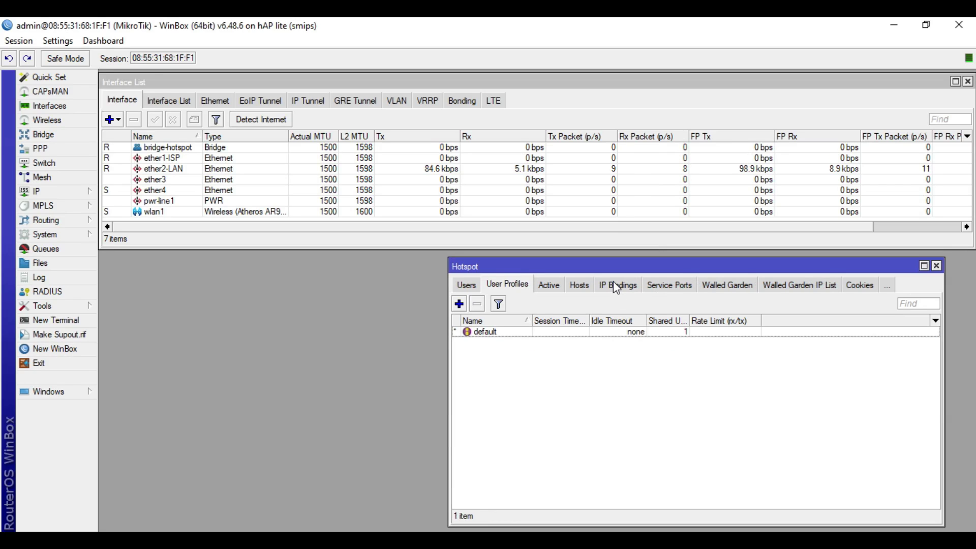
click(459, 304)
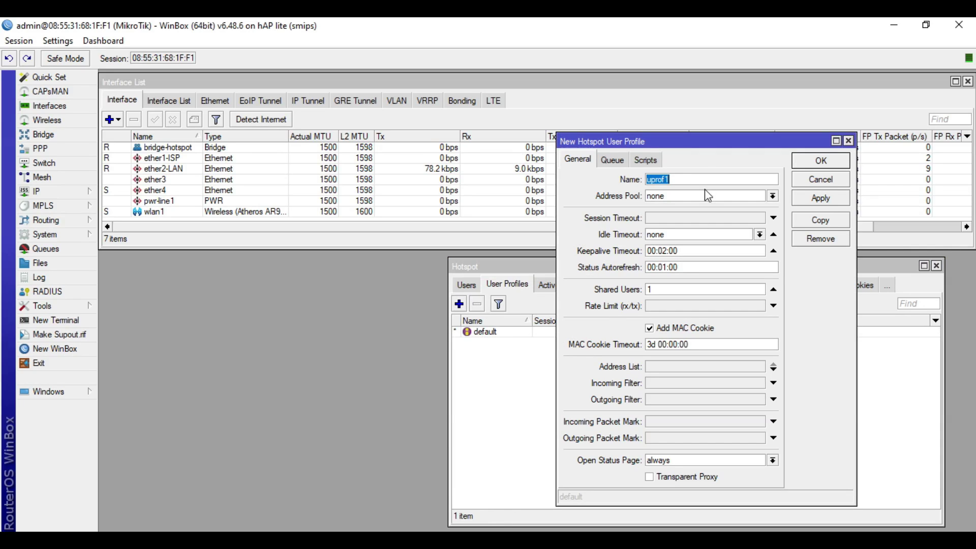
text(1MB-)
key(BackSpace)
key(BackSpace)
text(Profile)
click(702, 306)
text(1M)
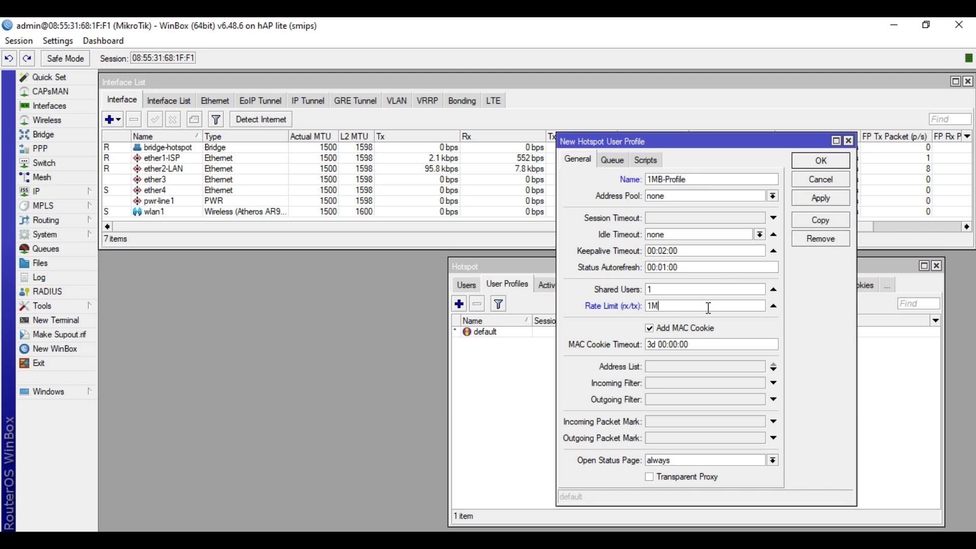
text(/1M)
double_click(665, 288)
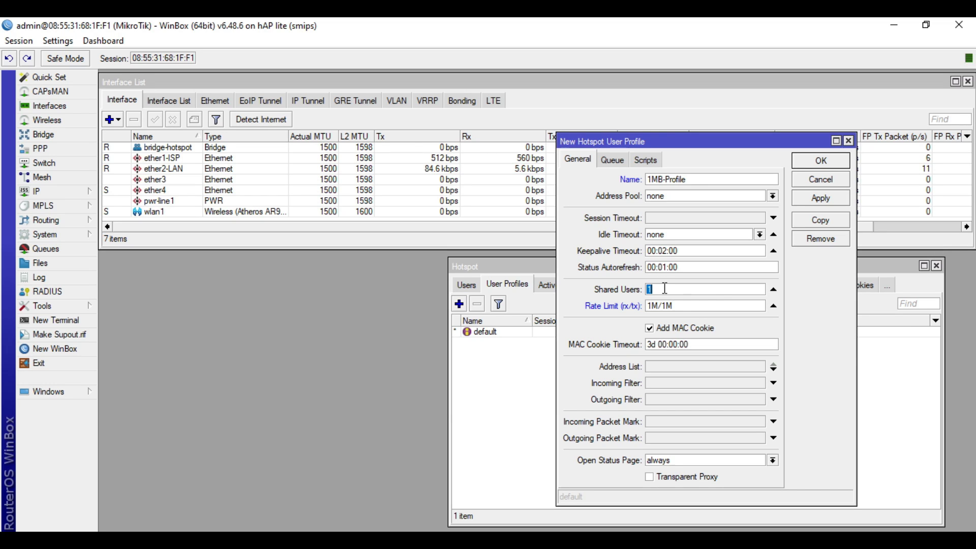
text(1)
click(834, 206)
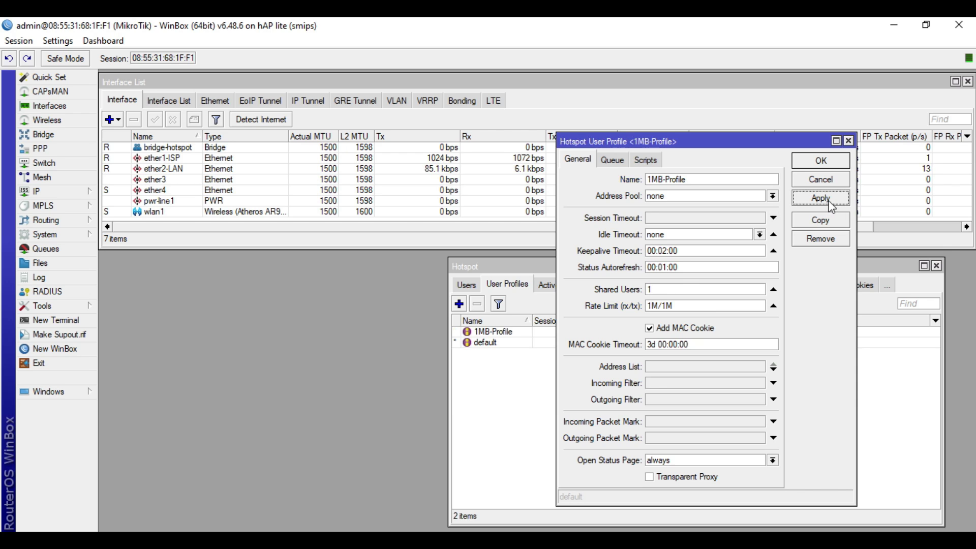
click(828, 161)
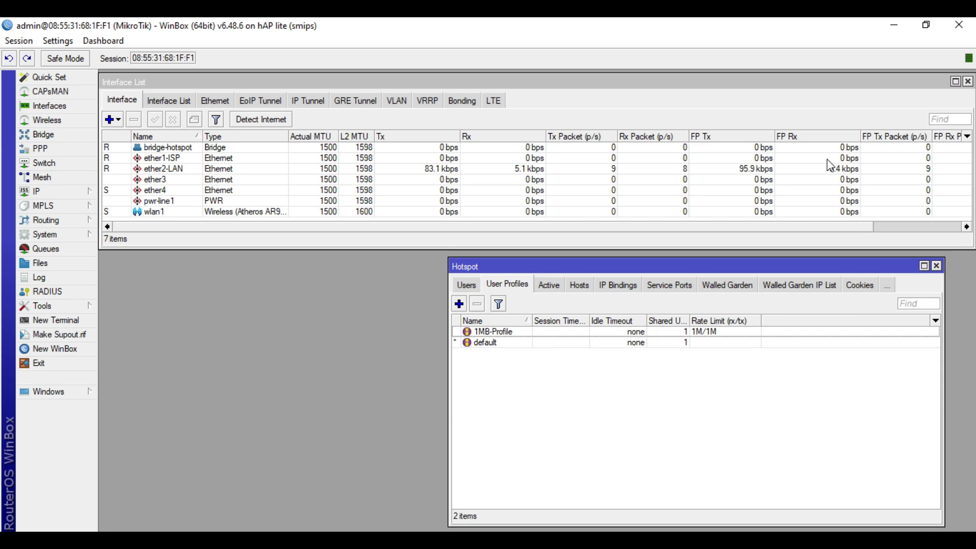
Step: Review 1MB-Profile's 1M/1M rate limit and close its settings
double_click(518, 333)
double_click(701, 305)
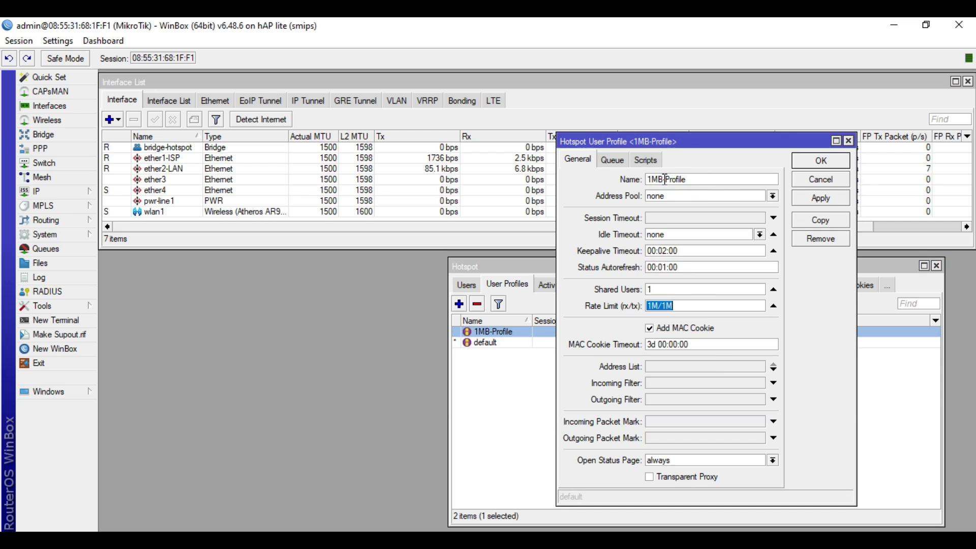
click(821, 160)
Step: On the Users list, start a new user with a password without saving it
click(471, 289)
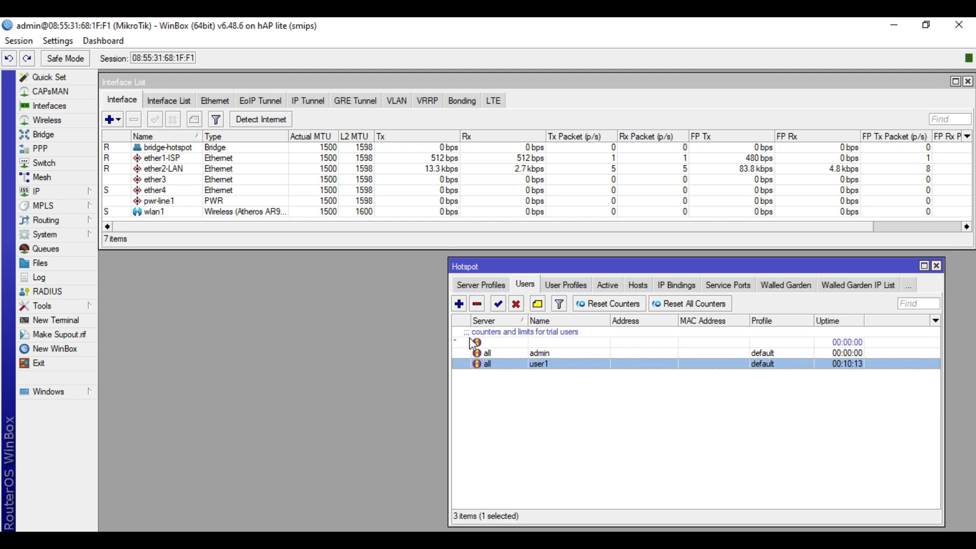
click(460, 304)
click(521, 277)
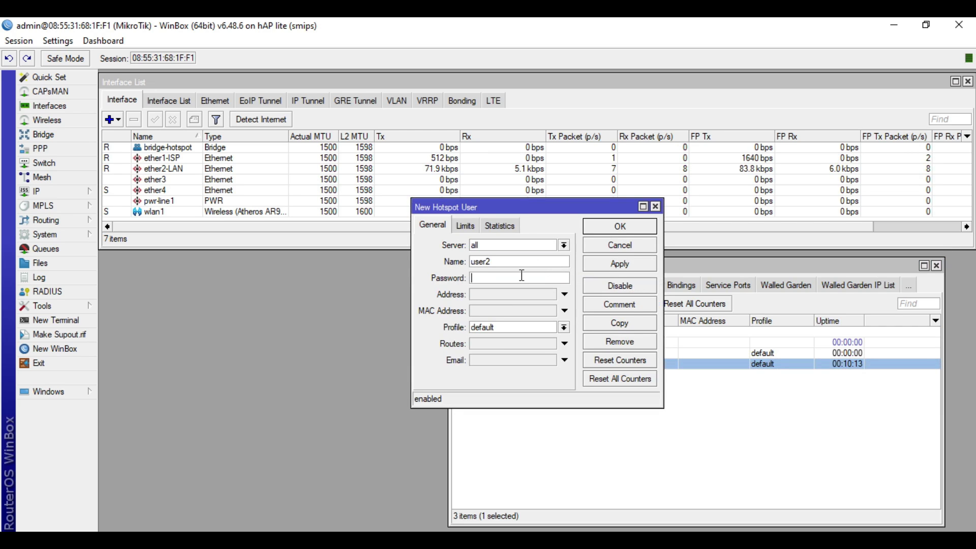
text(1234)
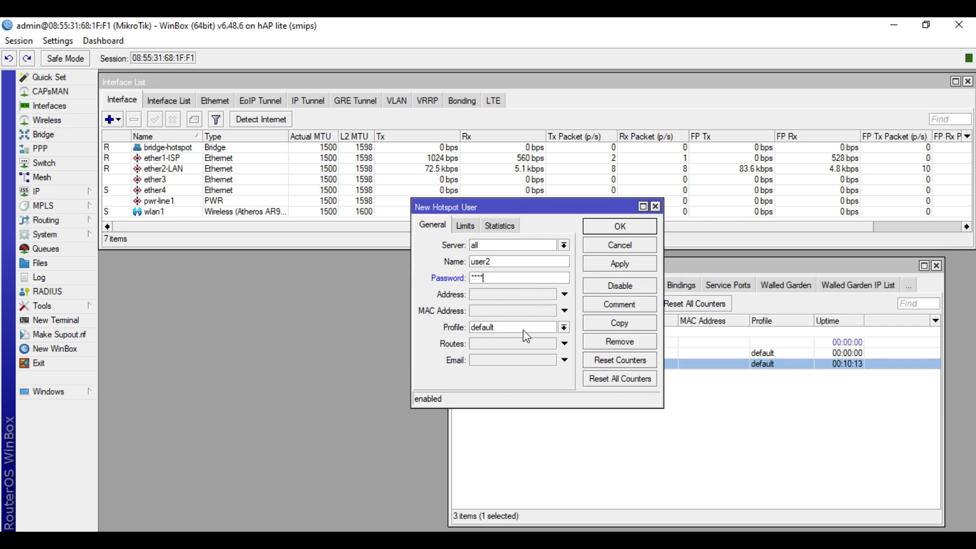
click(523, 331)
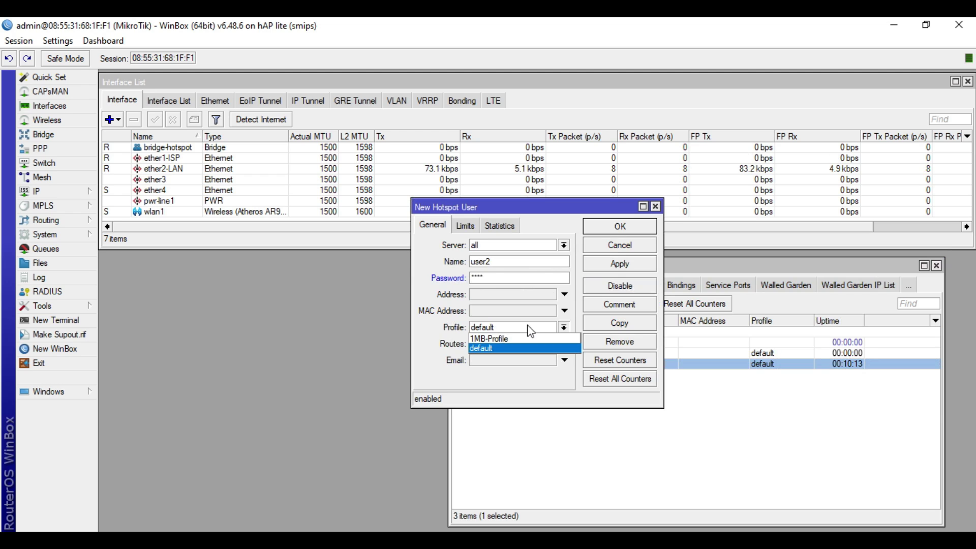
click(640, 255)
Step: Discard the unfinished user and create 2MB-Profile with a 2M/2M rate limit
click(639, 249)
click(551, 374)
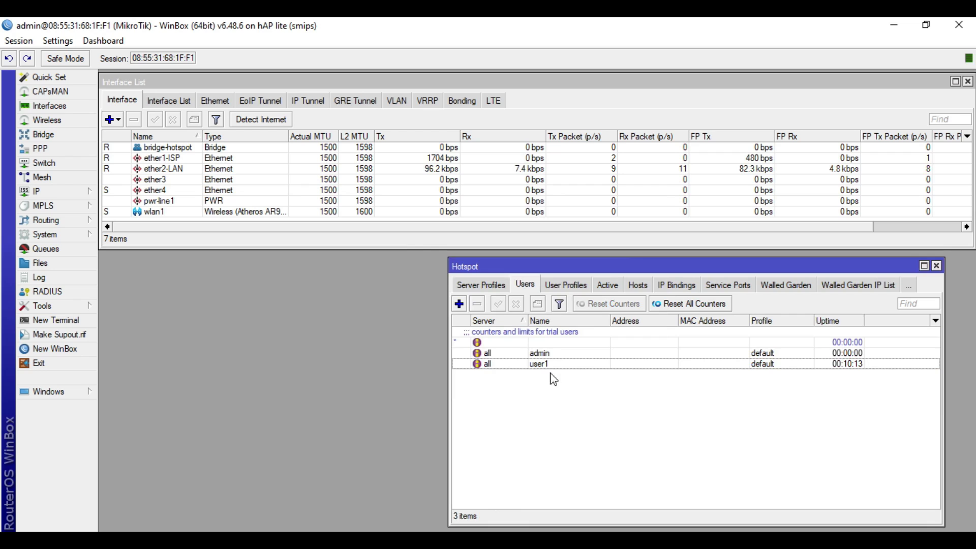
click(564, 285)
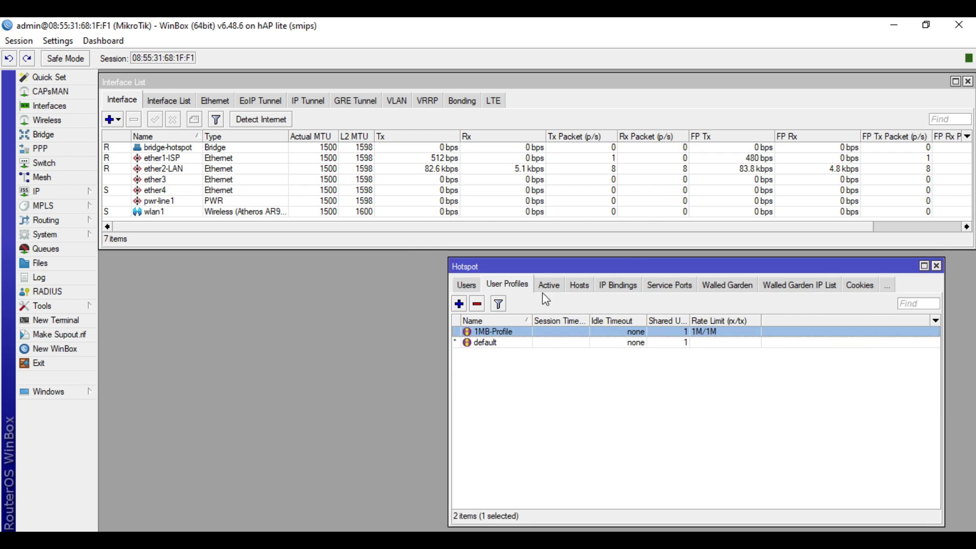
click(459, 304)
text(2M)
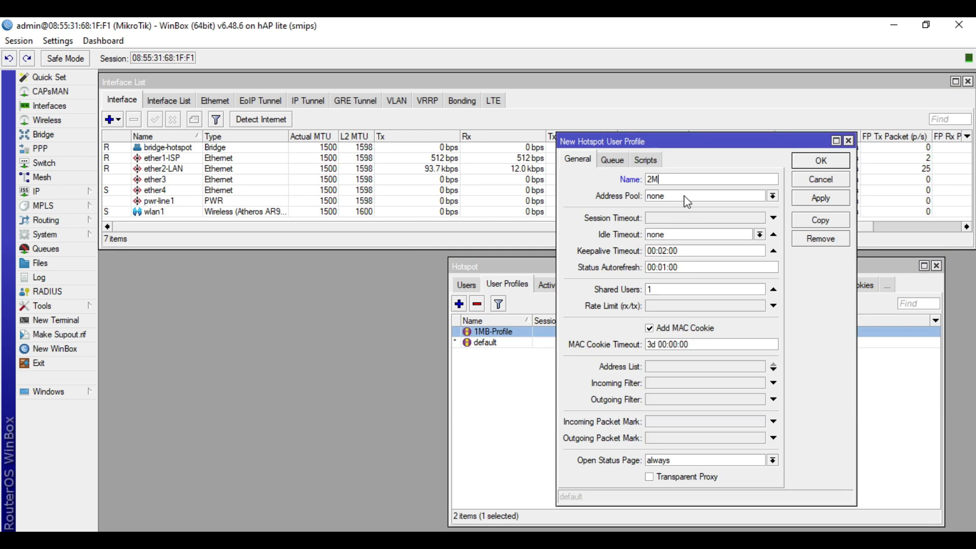
text(B-Profile)
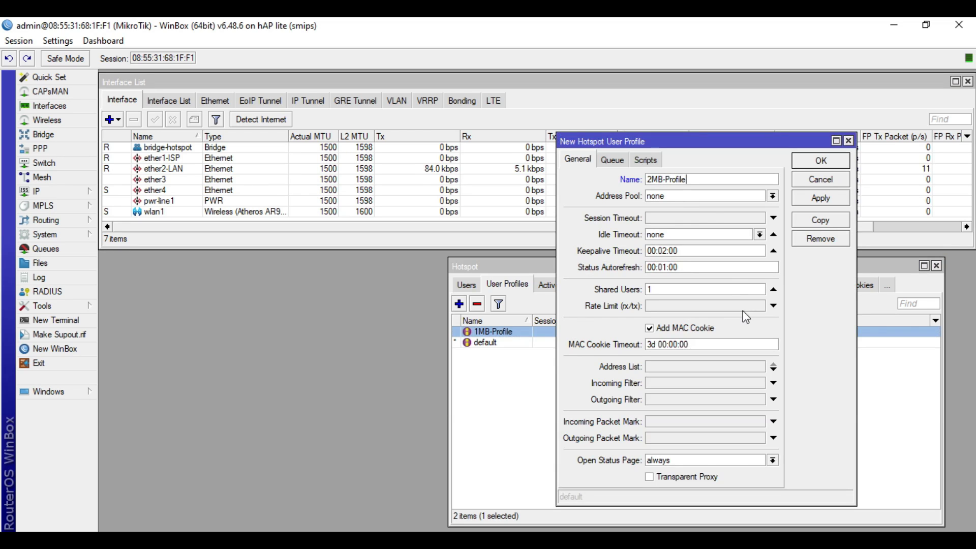
click(743, 308)
text(2M/2M)
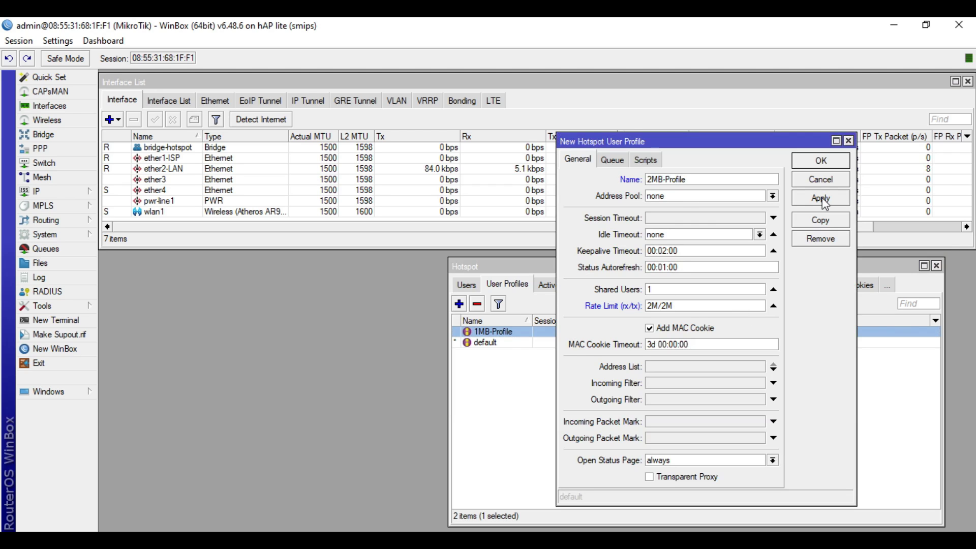
click(822, 197)
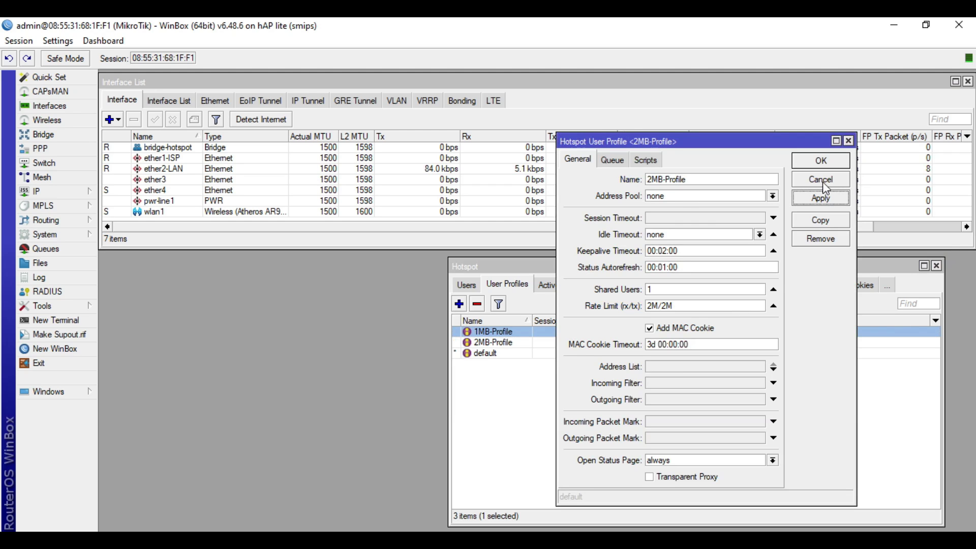
click(821, 162)
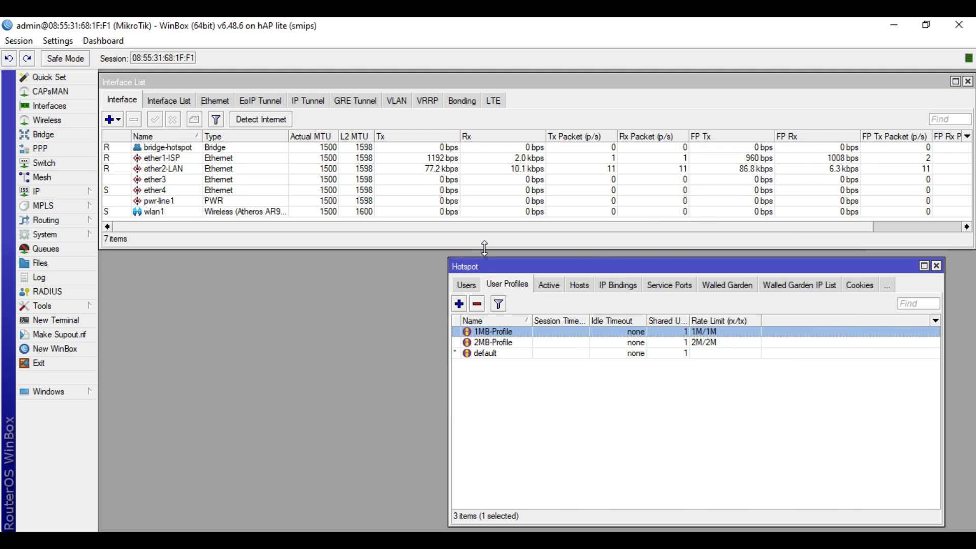
Step: Switch user1 to the 1MB-Profile user profile
click(467, 286)
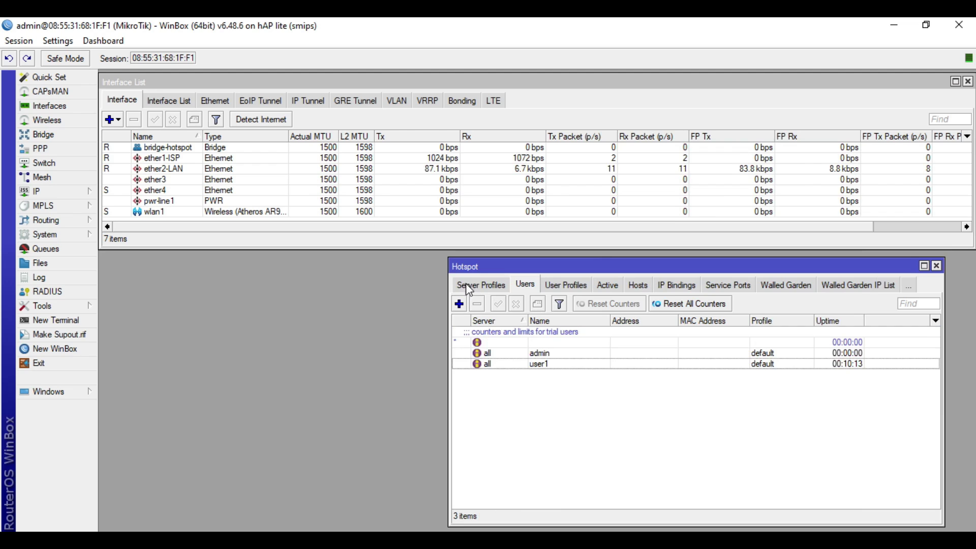
double_click(517, 367)
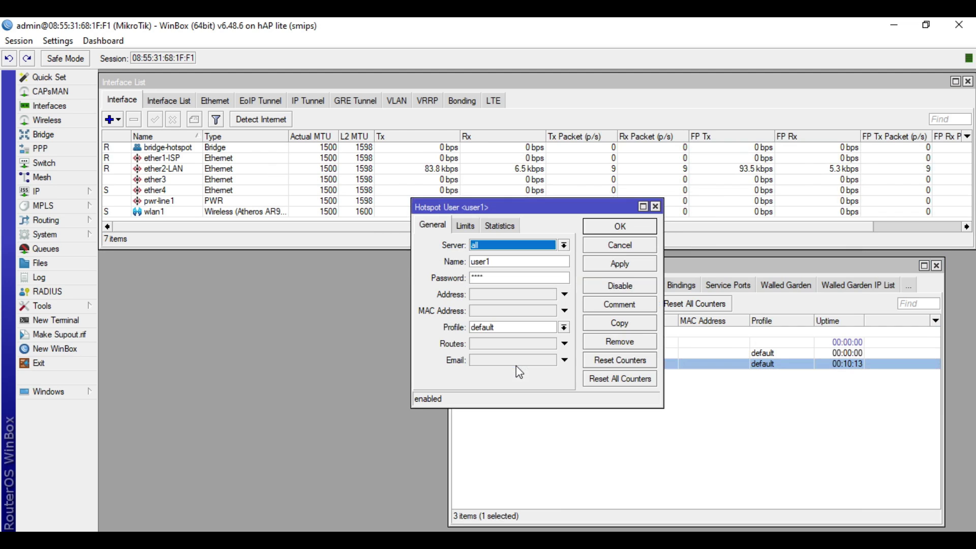
click(509, 328)
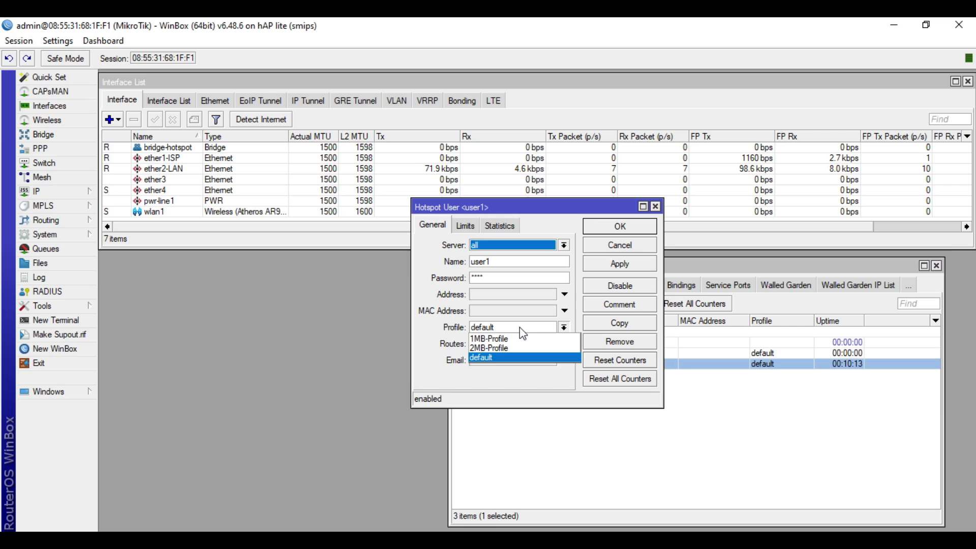
click(519, 339)
click(616, 264)
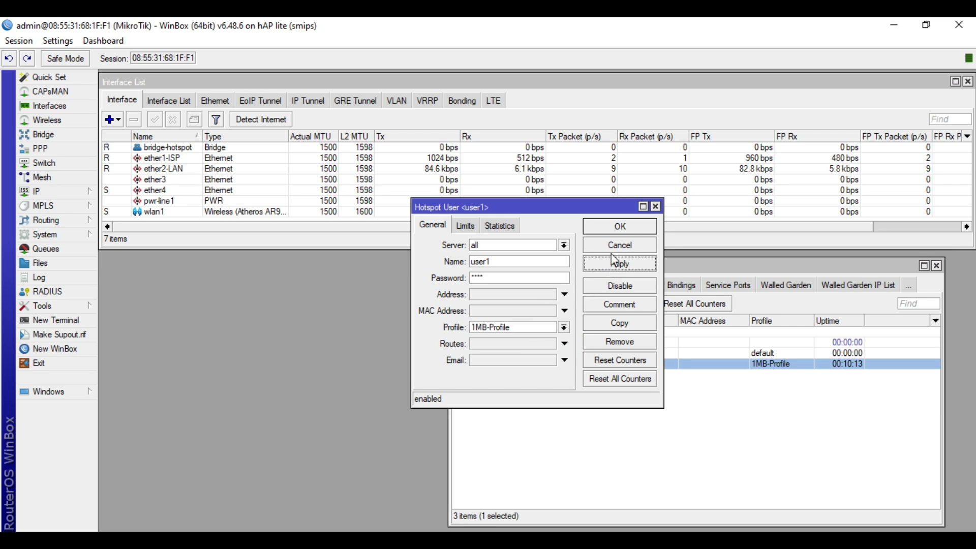
click(618, 226)
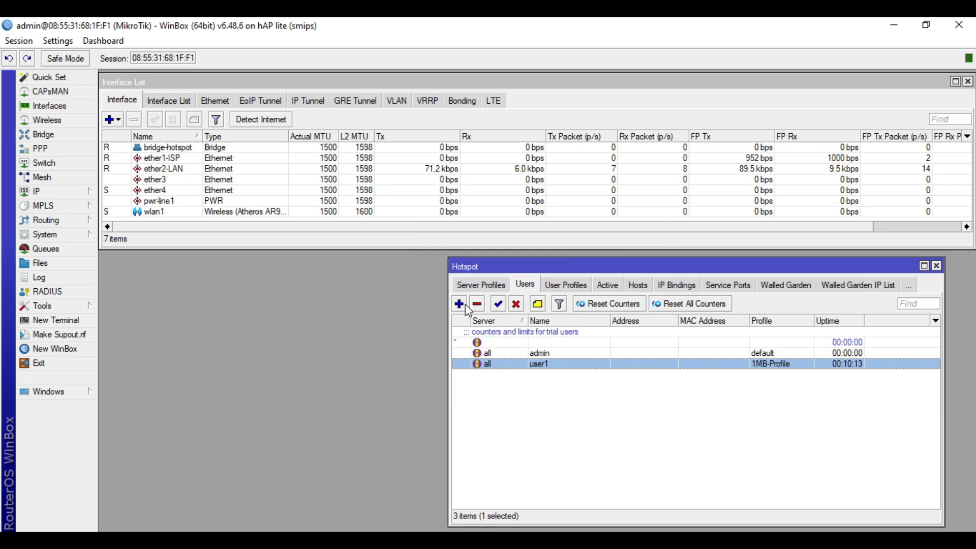
Step: Add hotspot user user2 with a password on 2MB-Profile
click(460, 304)
click(517, 261)
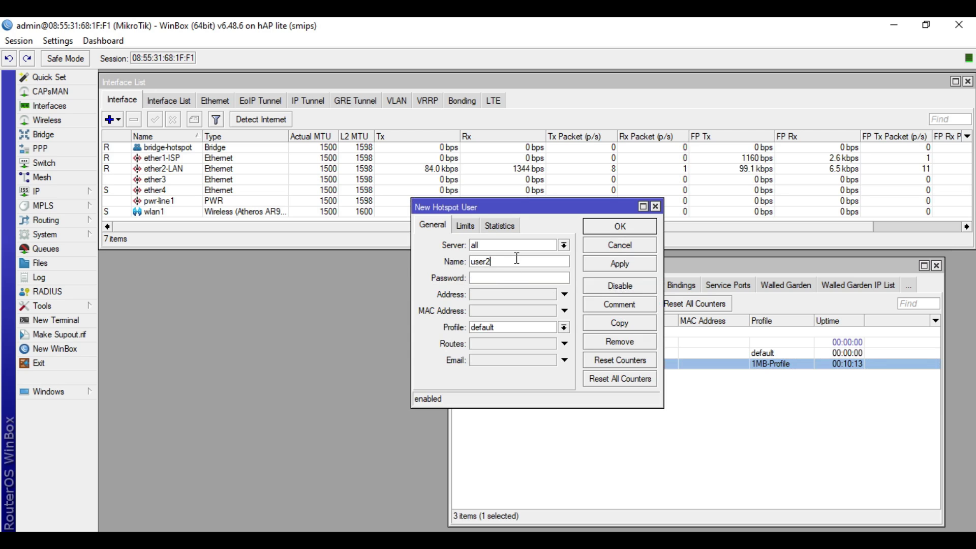
click(507, 279)
text(*)
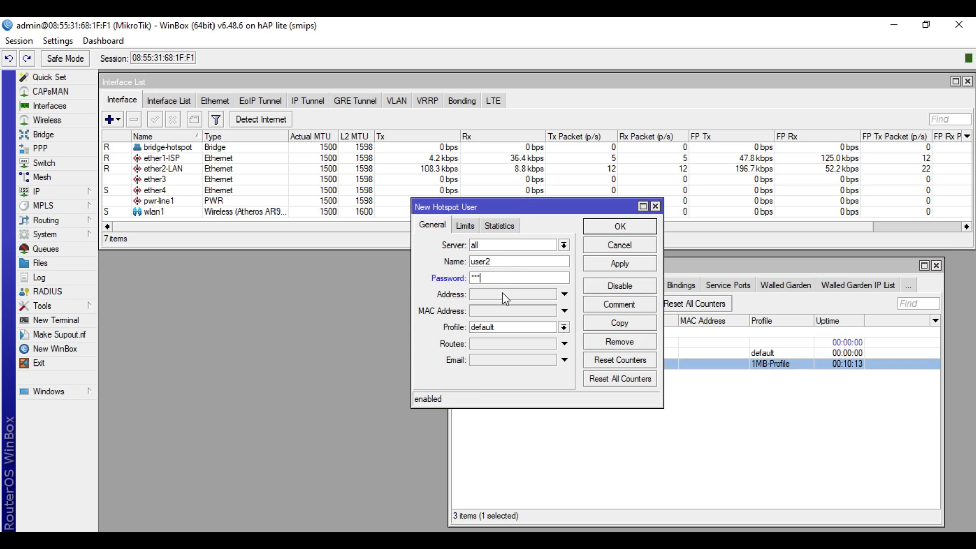
text(***)
double_click(521, 280)
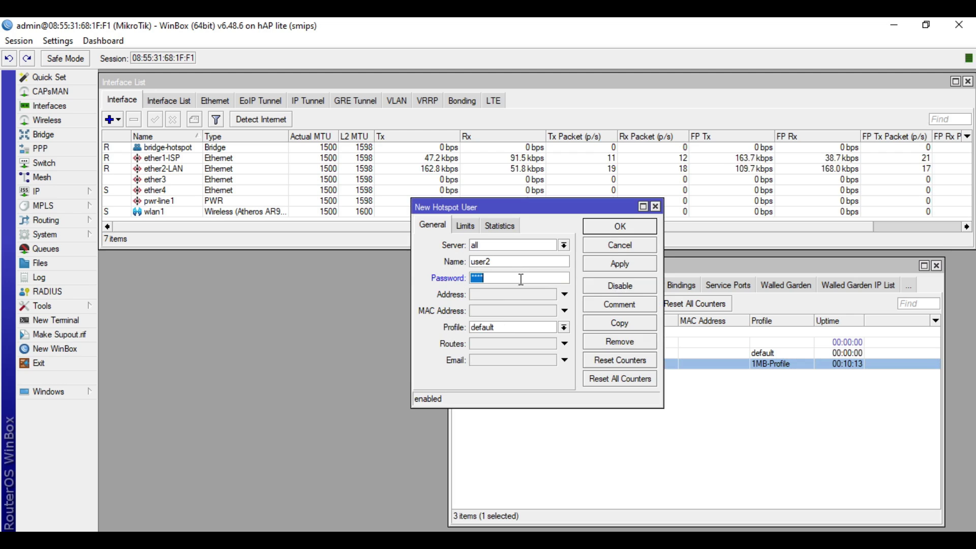
text(****)
click(496, 330)
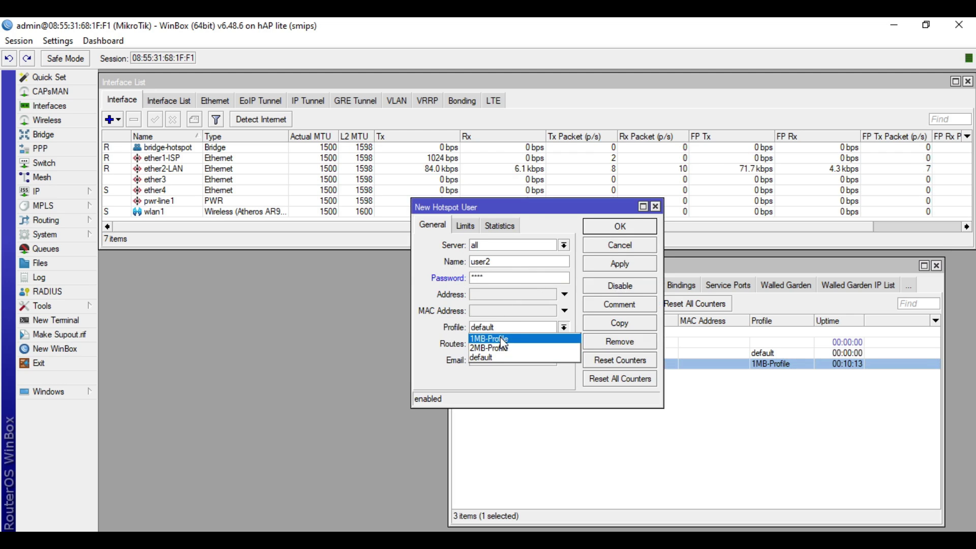
click(503, 350)
click(624, 264)
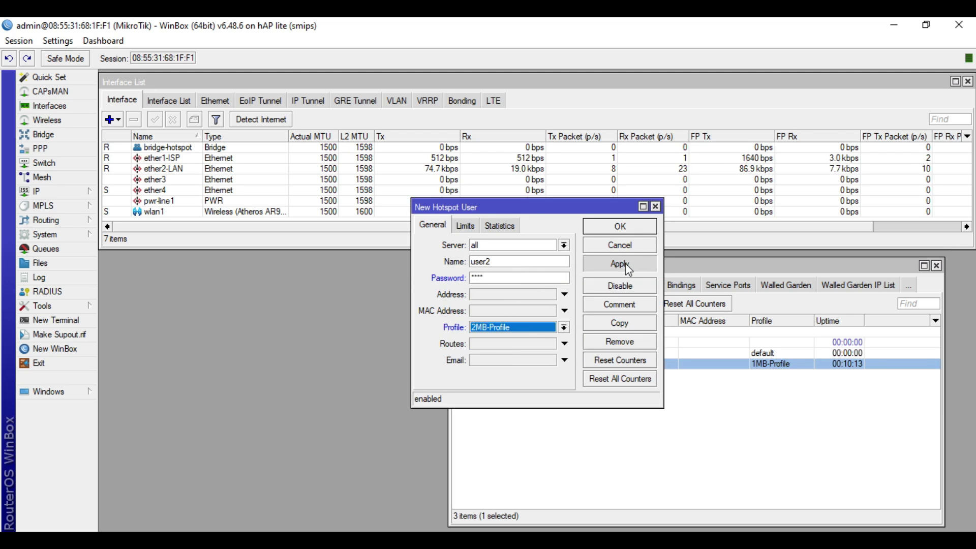
click(620, 227)
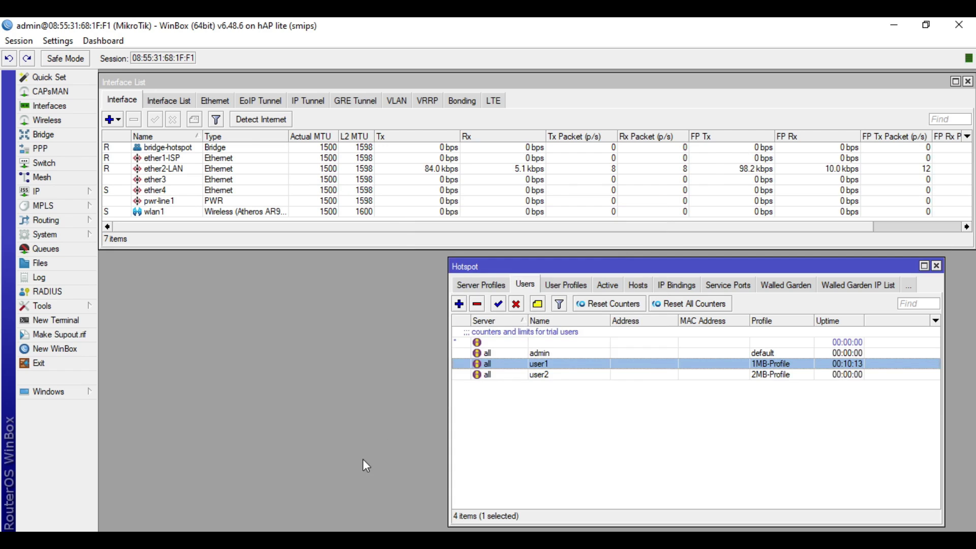
Step: Clear the selection in Topology.pdf and minimize Foxit to get back to WinBox's Hotspot Users
click(300, 488)
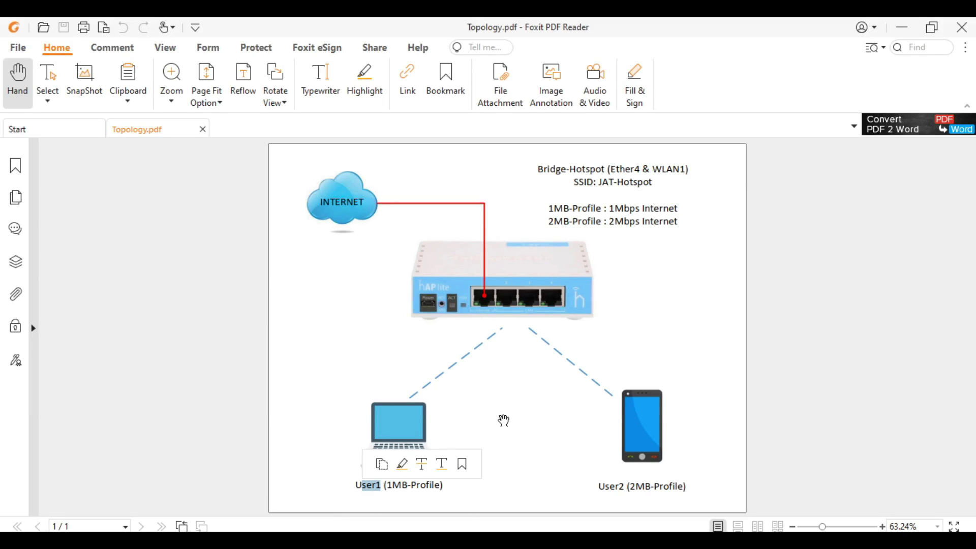
click(503, 420)
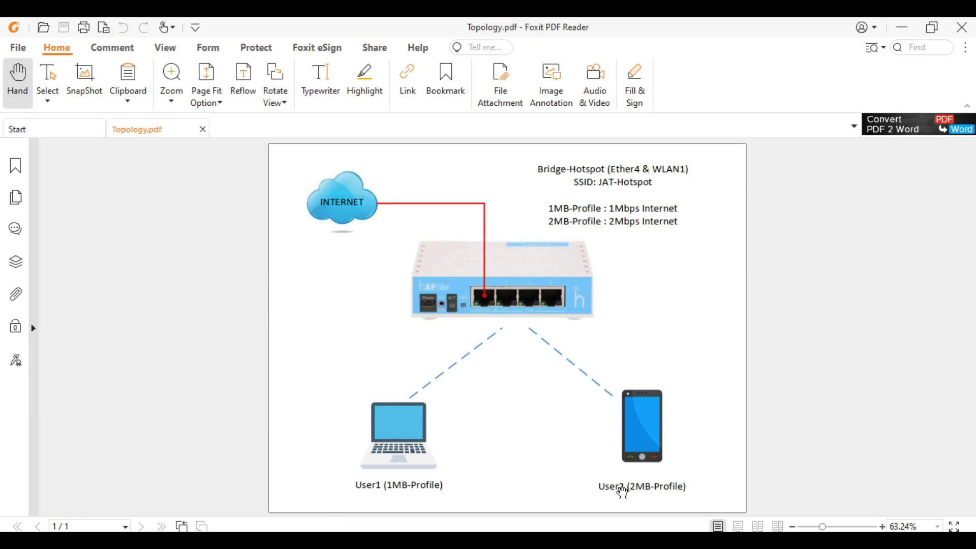
click(902, 28)
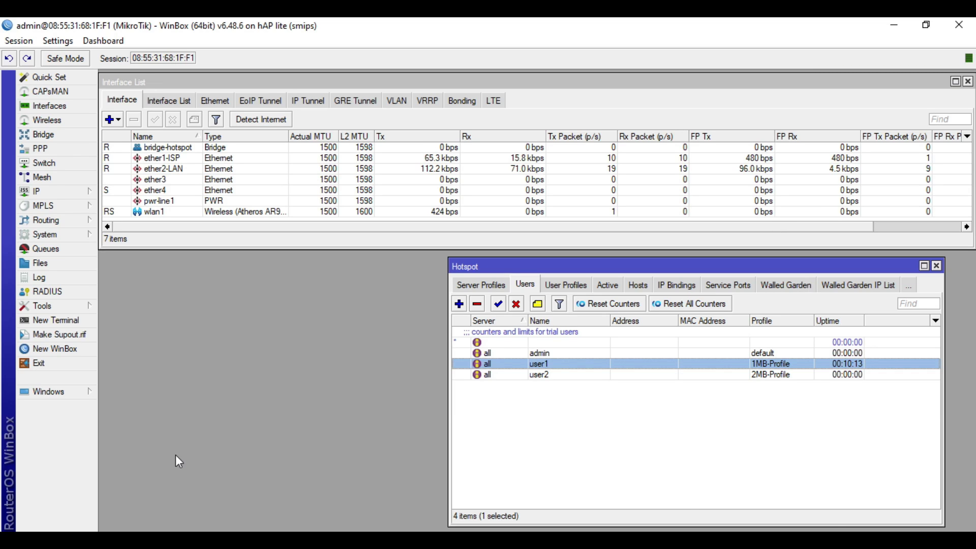
Step: In Network Connections, disable the Ethernet adapter and enable the Wi-Fi adapter
key(alt+Tab)
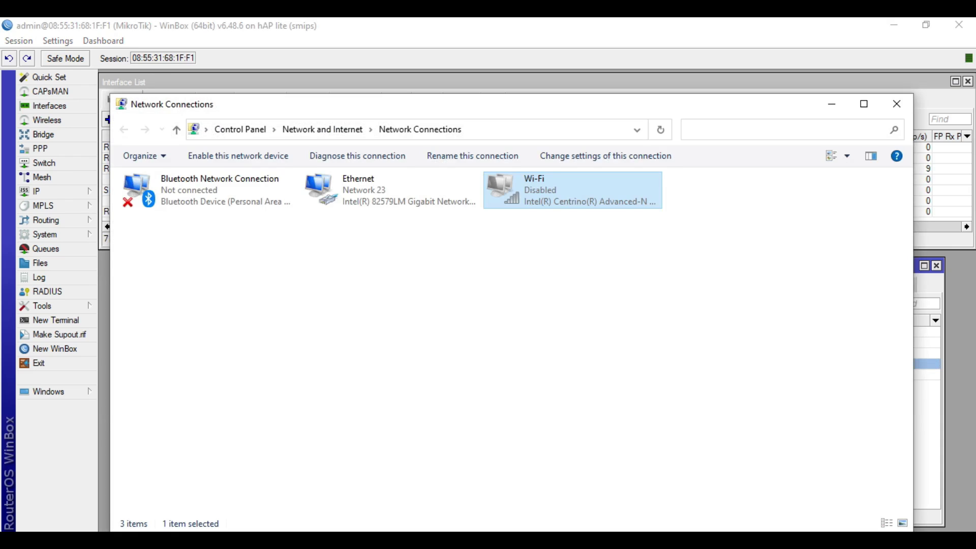
click(436, 283)
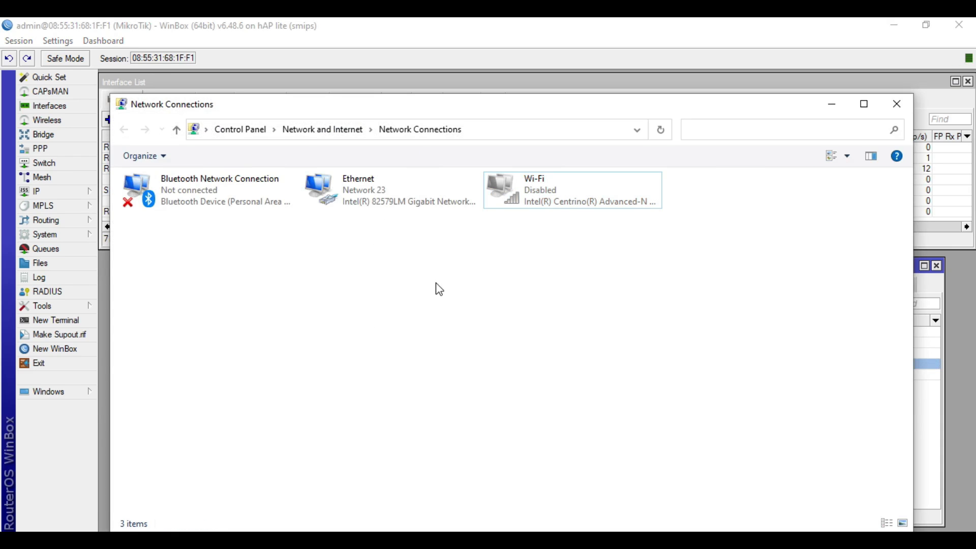
click(373, 204)
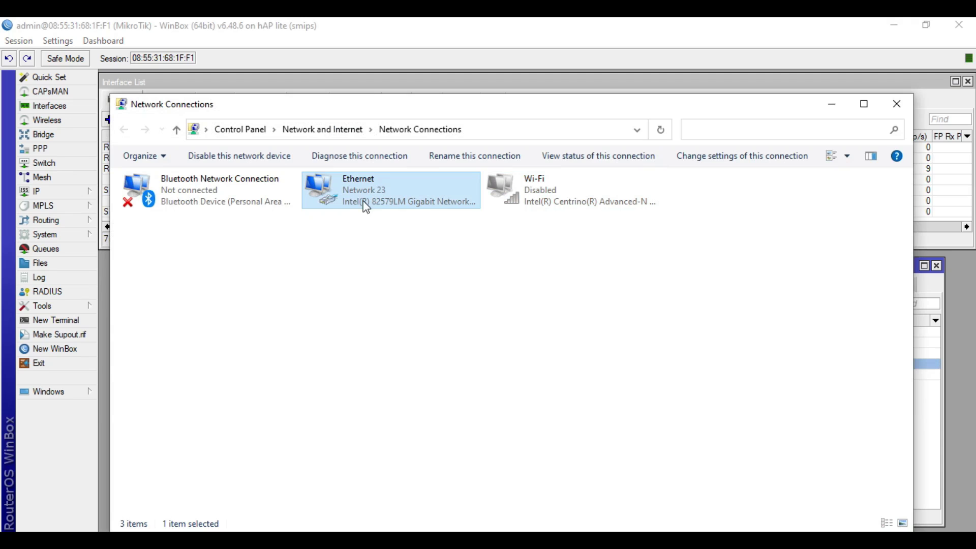
click(240, 158)
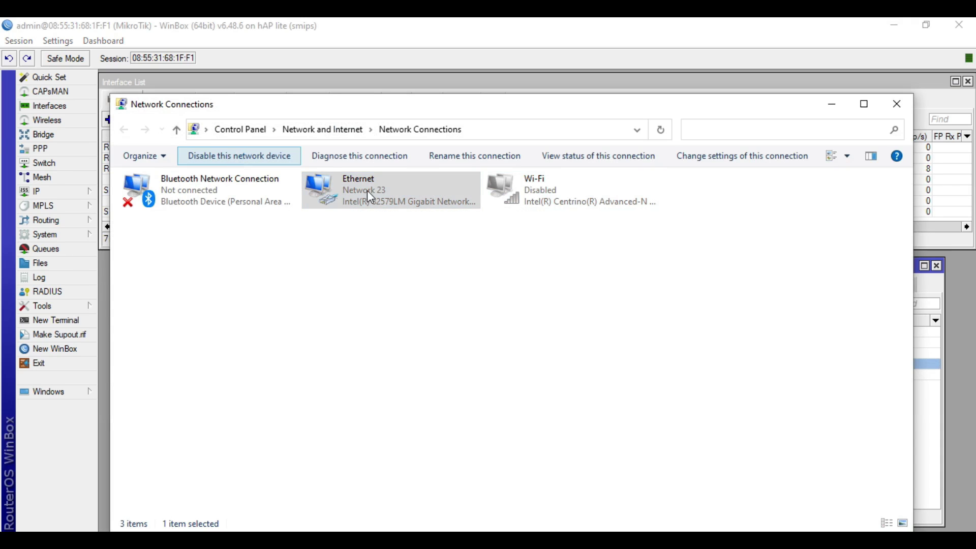
double_click(558, 198)
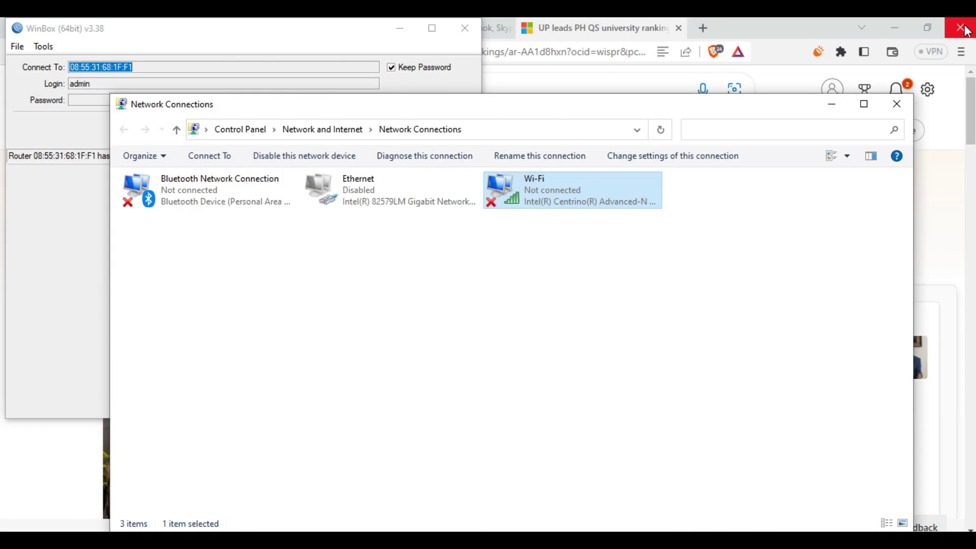
Step: Close the browser with all its tabs and maximize the WinBox login window
click(966, 32)
click(526, 194)
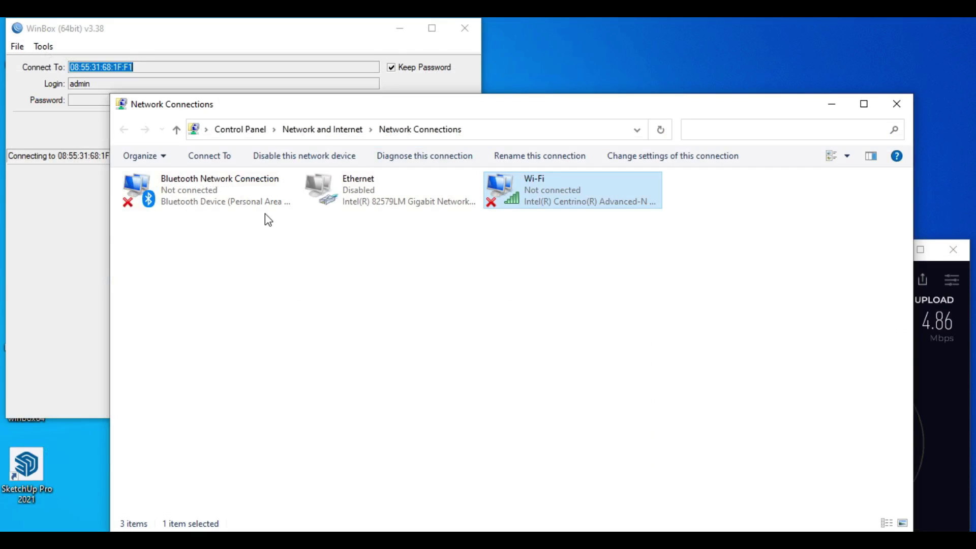
click(431, 28)
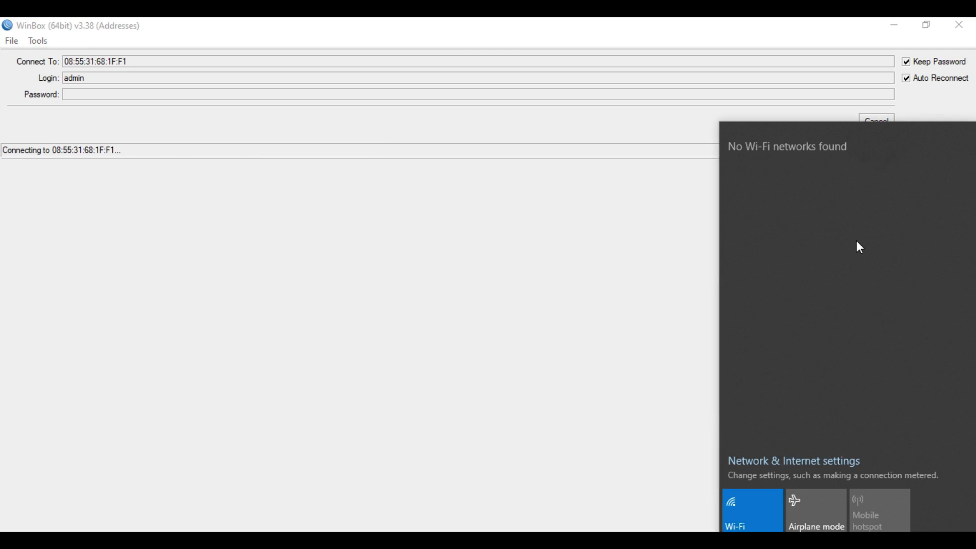
Step: Join the open JAT-Hotspot Wi-Fi network
click(784, 161)
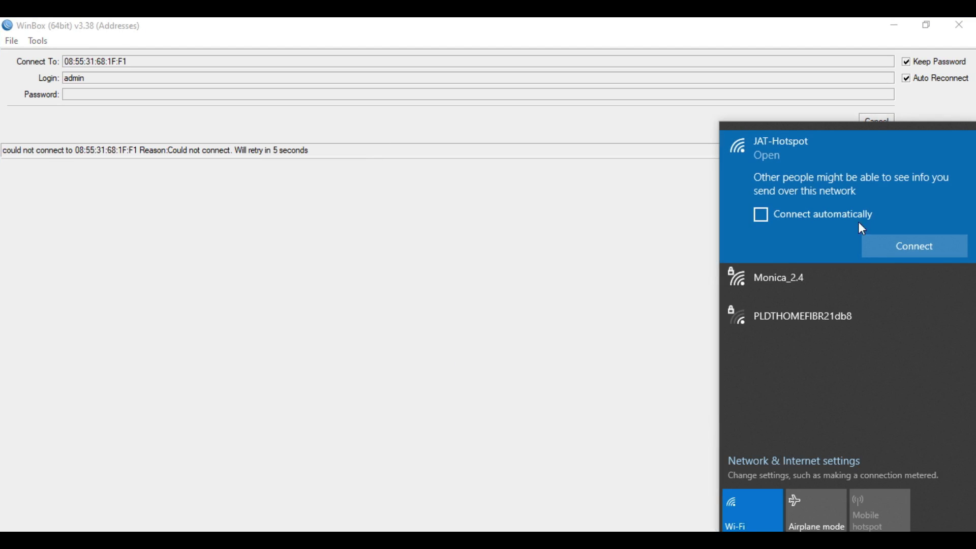
click(896, 243)
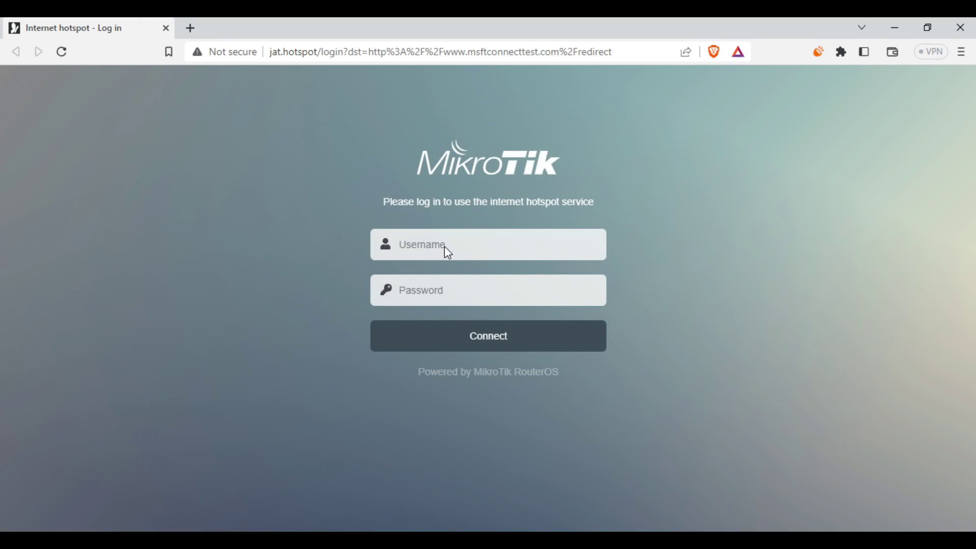
Step: Log in on the jat.hotspot page as user1 with its password
click(445, 247)
click(463, 283)
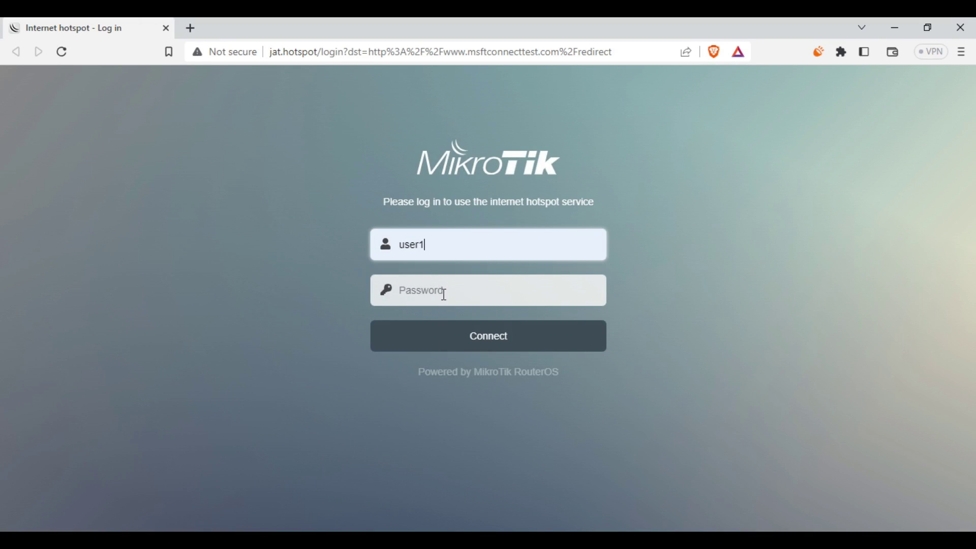
click(443, 293)
text(abcd)
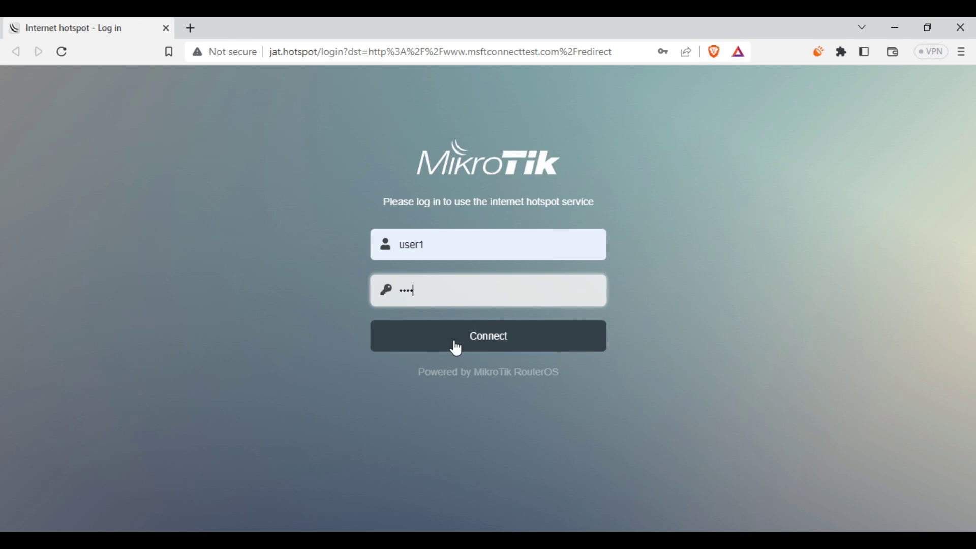
click(457, 344)
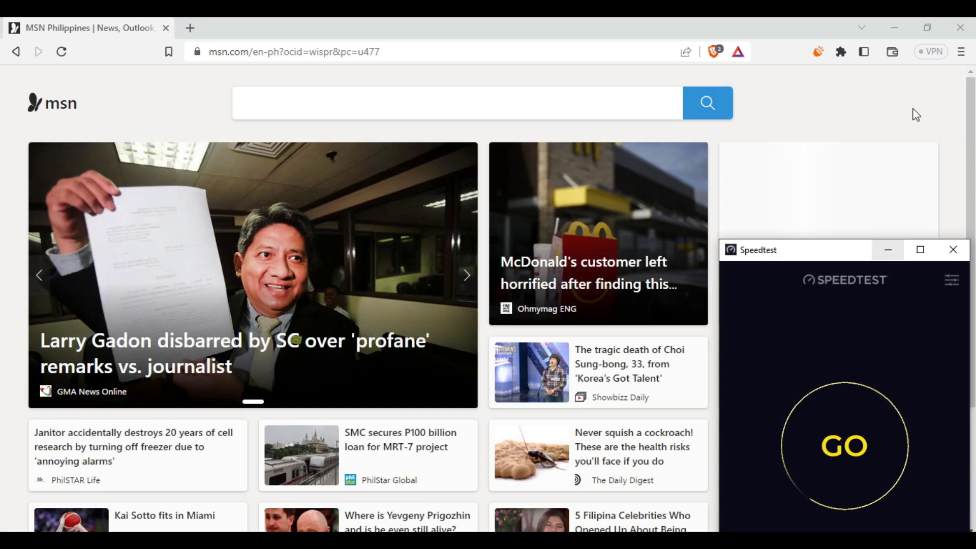
Step: Run a Speedtest as user1, getting 6 ms ping and 0.86 Mbps download
click(895, 28)
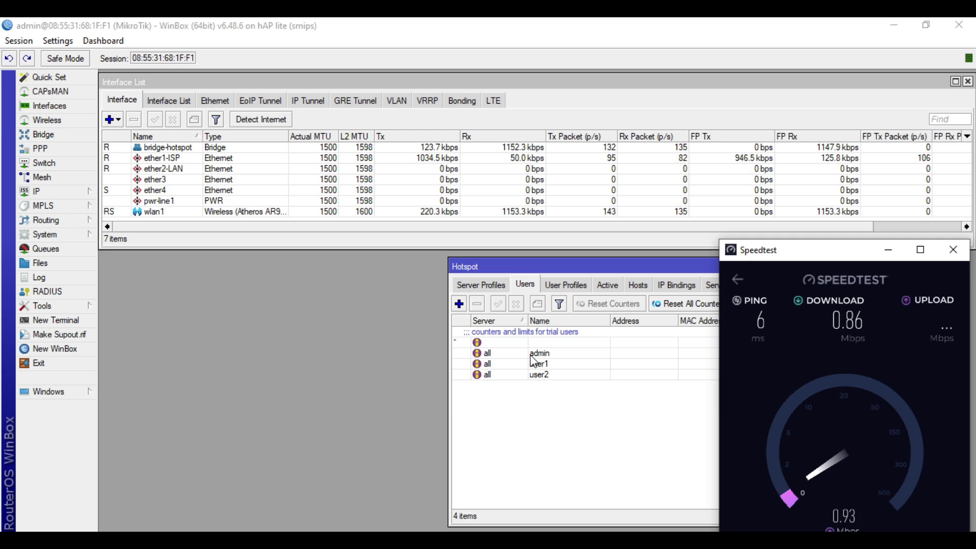
Step: In Simple Queues sorted by name, confirm the <hotspot-user1> queue's max limit is 1M/1M
click(80, 250)
click(262, 252)
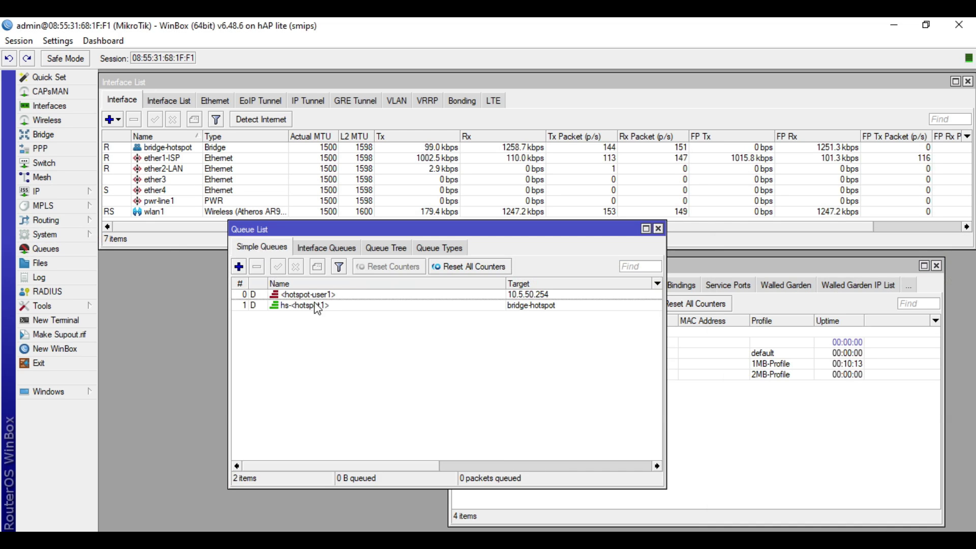
click(306, 286)
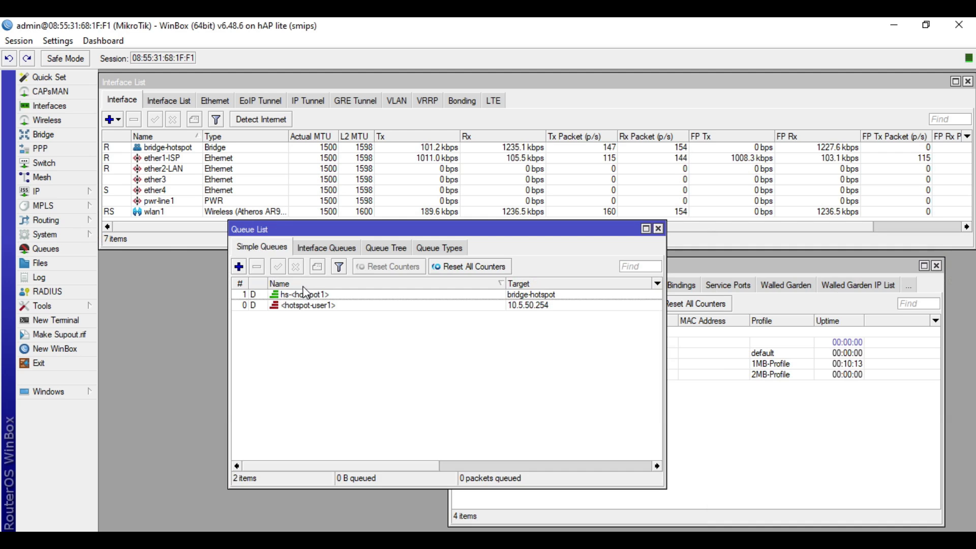
double_click(327, 305)
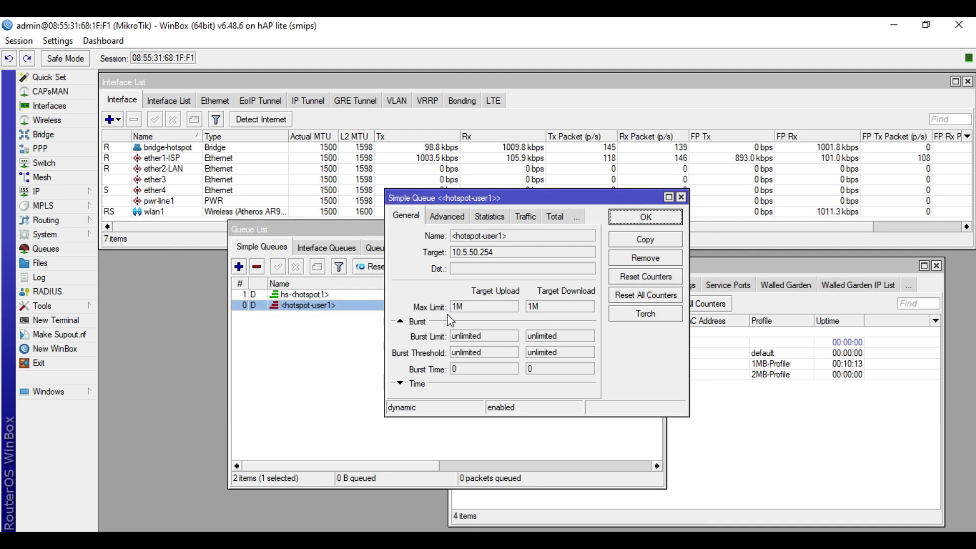
double_click(461, 310)
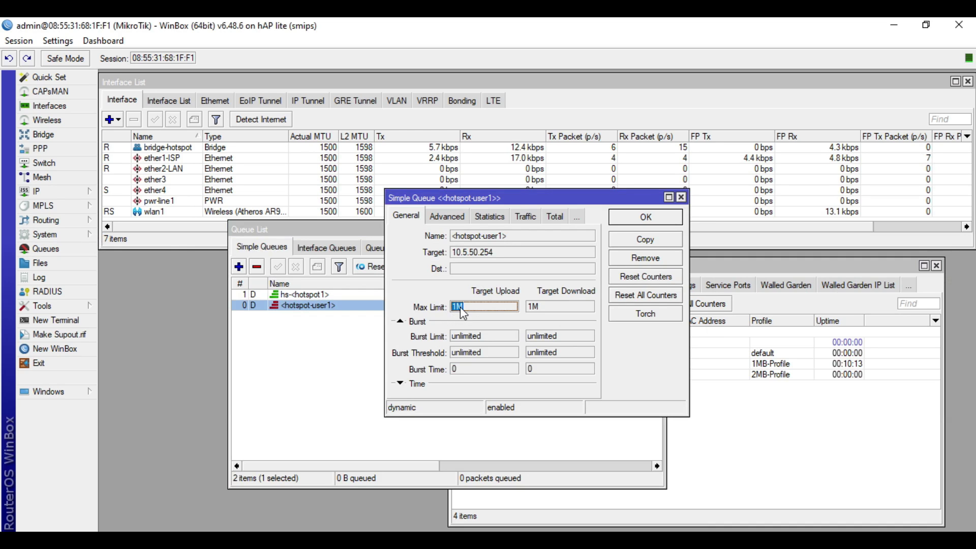
double_click(551, 307)
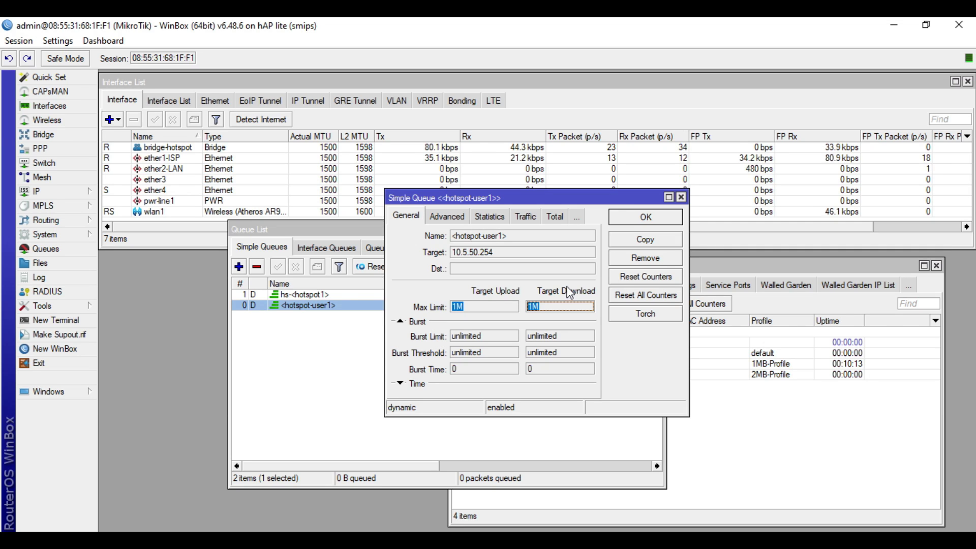
click(661, 220)
click(755, 459)
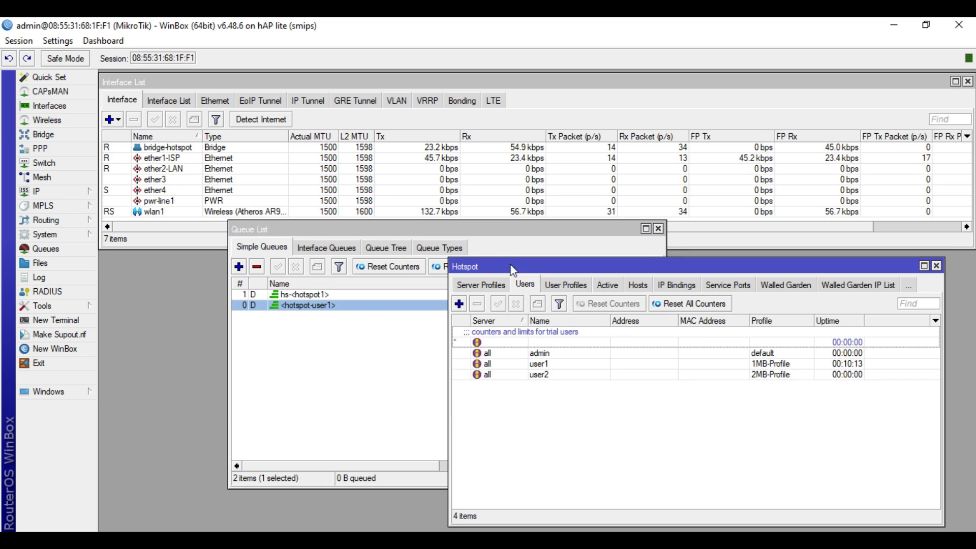
Step: List active hotspot sessions sorted by user, confirming user1 and user2 are both online
click(606, 286)
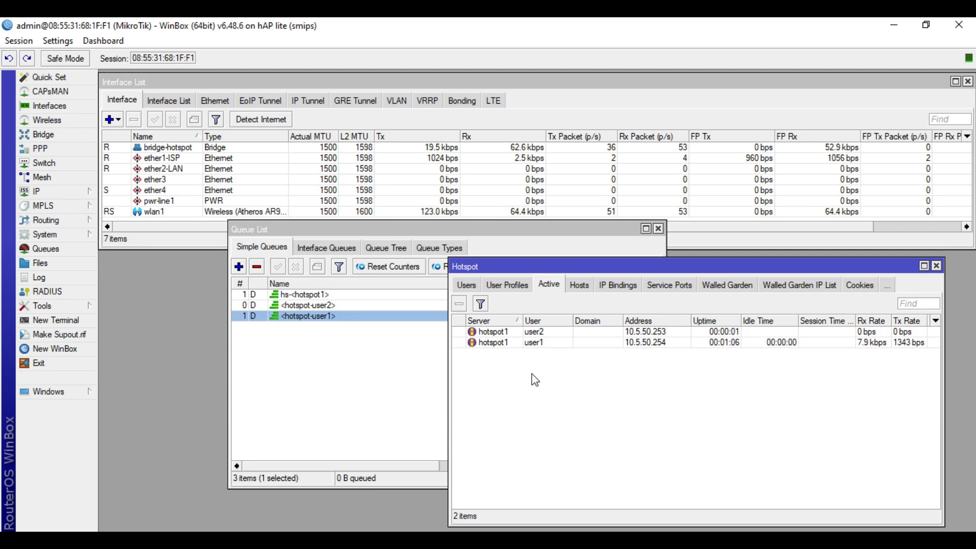
click(570, 331)
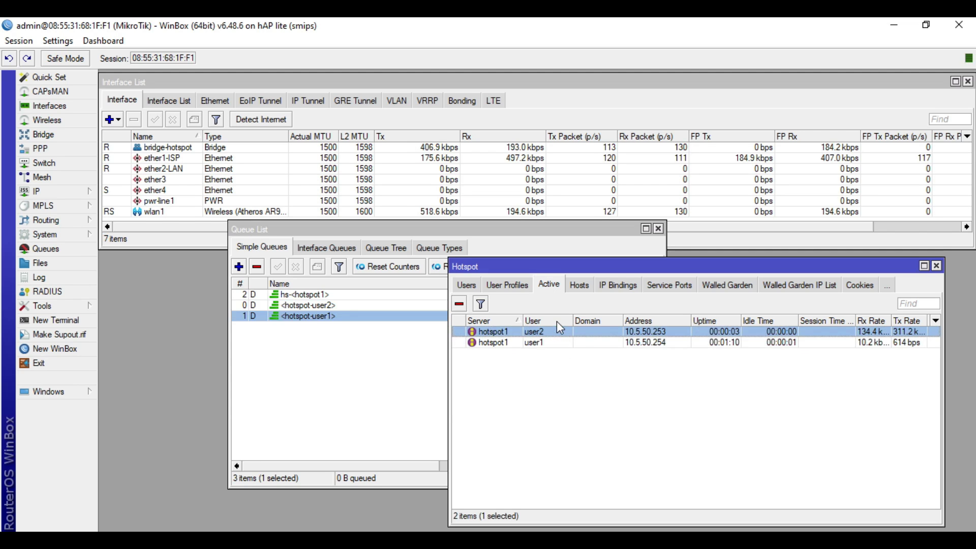
click(556, 322)
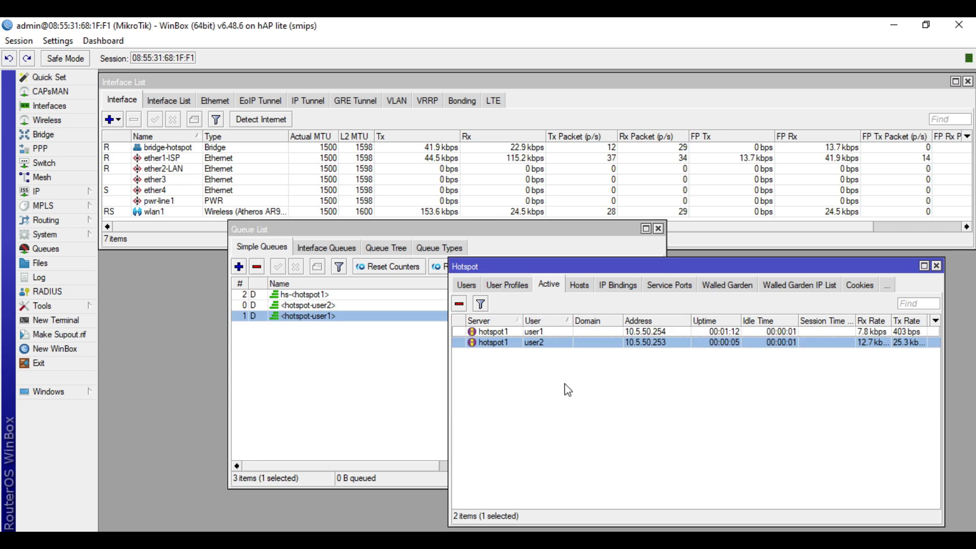
click(293, 397)
Step: Confirm <hotspot-user2>'s 2M/2M max limit and watch its traffic graph peak near 1.96 Mbps
click(371, 306)
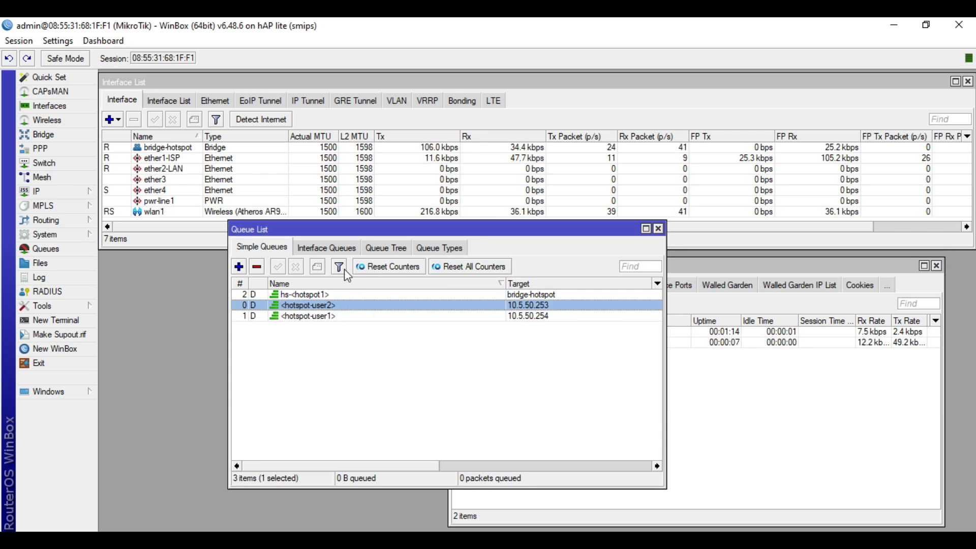
drag(370, 233, 292, 266)
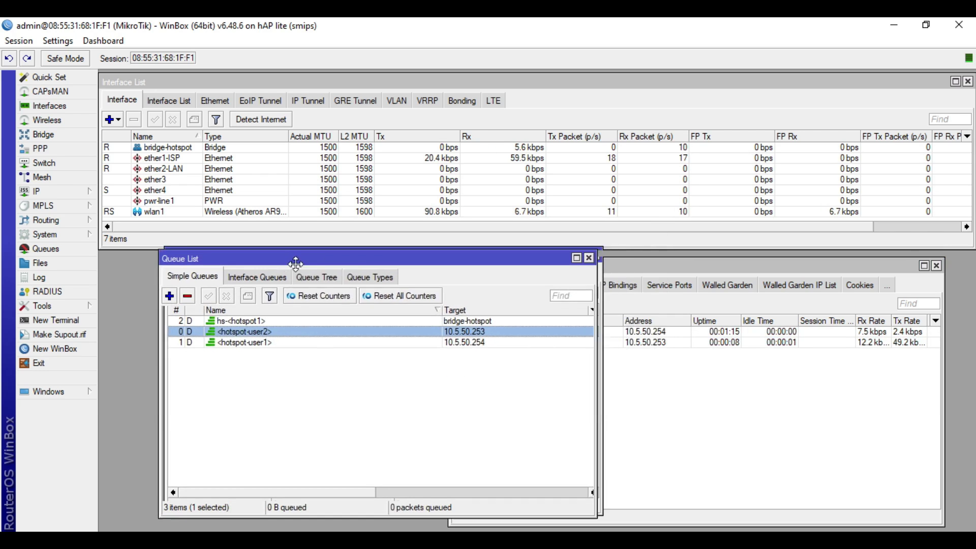
click(299, 349)
click(271, 339)
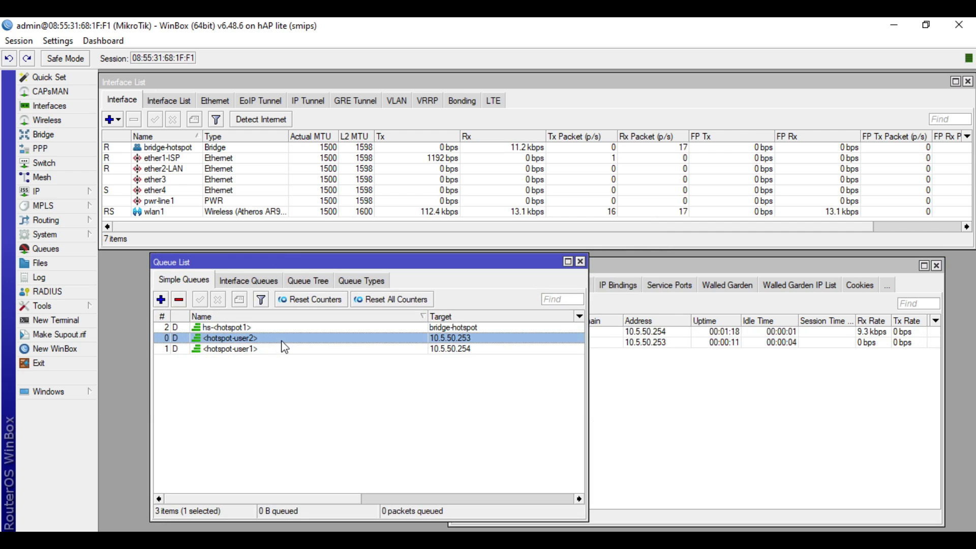
double_click(275, 338)
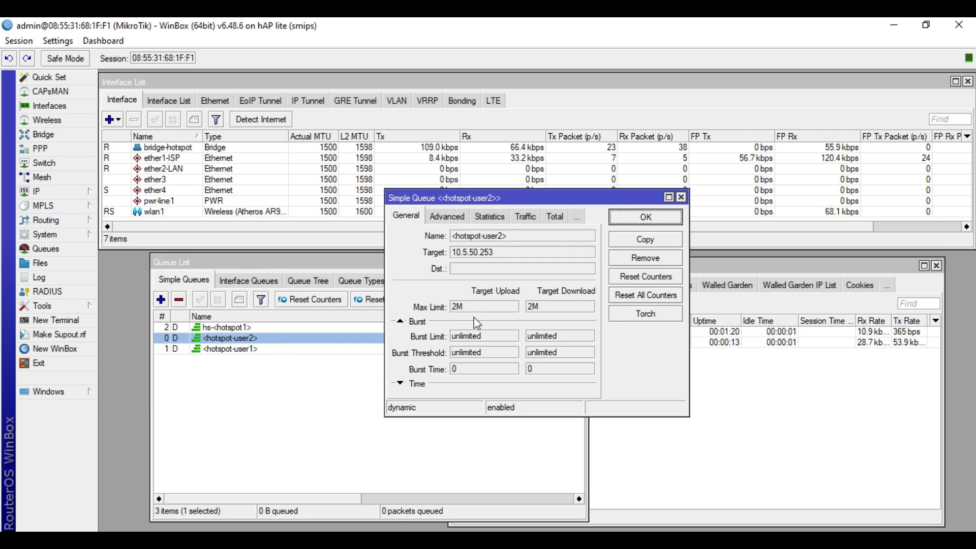
double_click(458, 307)
double_click(541, 306)
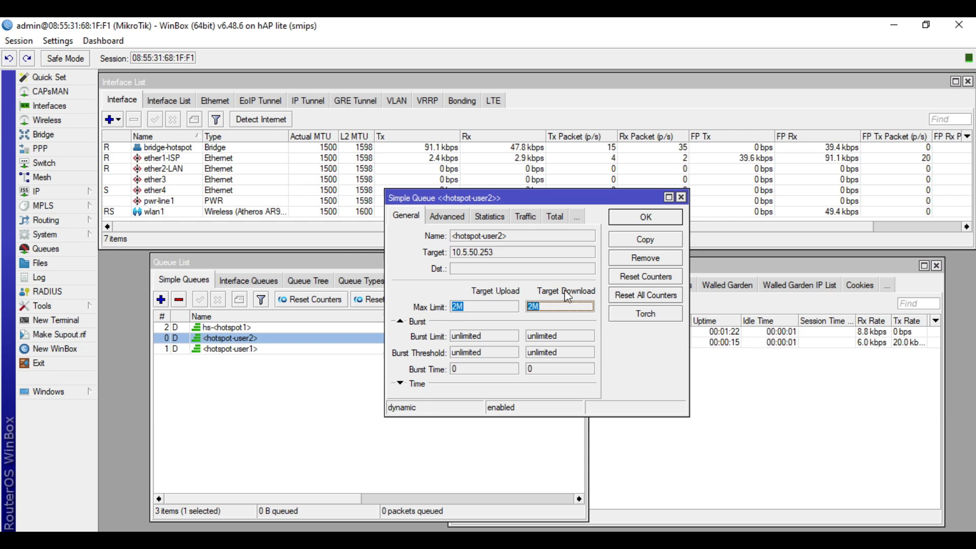
click(526, 218)
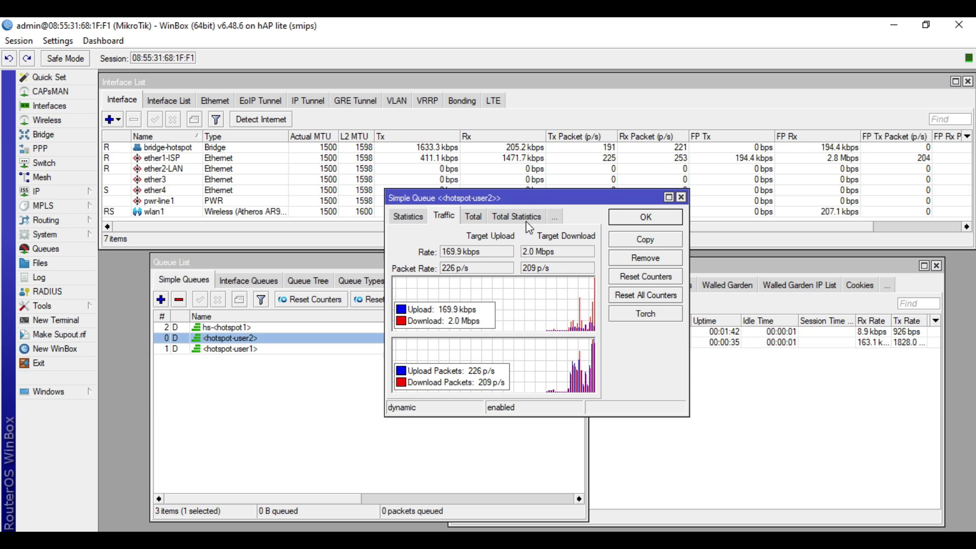
drag(565, 197, 584, 198)
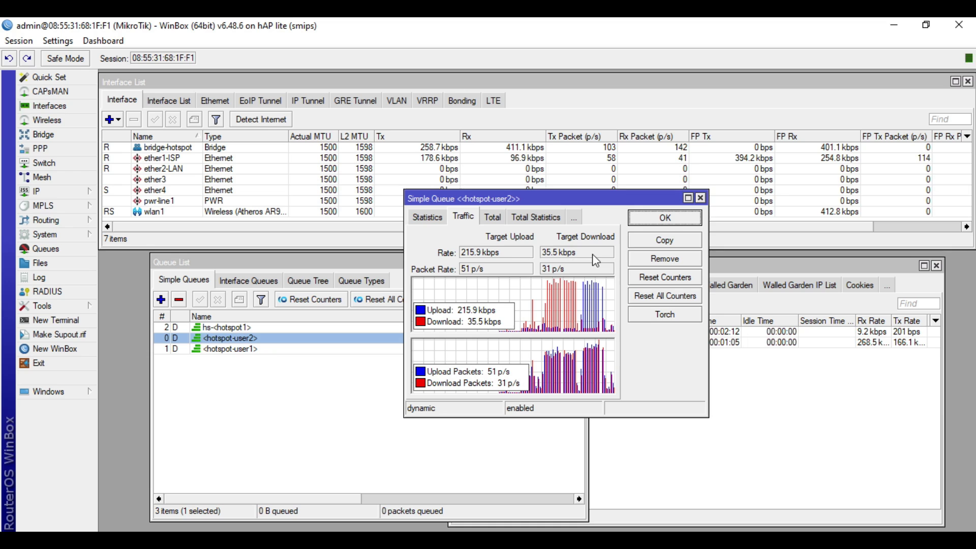
Step: Close the queue dialog and create hotspot user user3 with a password on 1MB-Profile
click(701, 198)
click(610, 402)
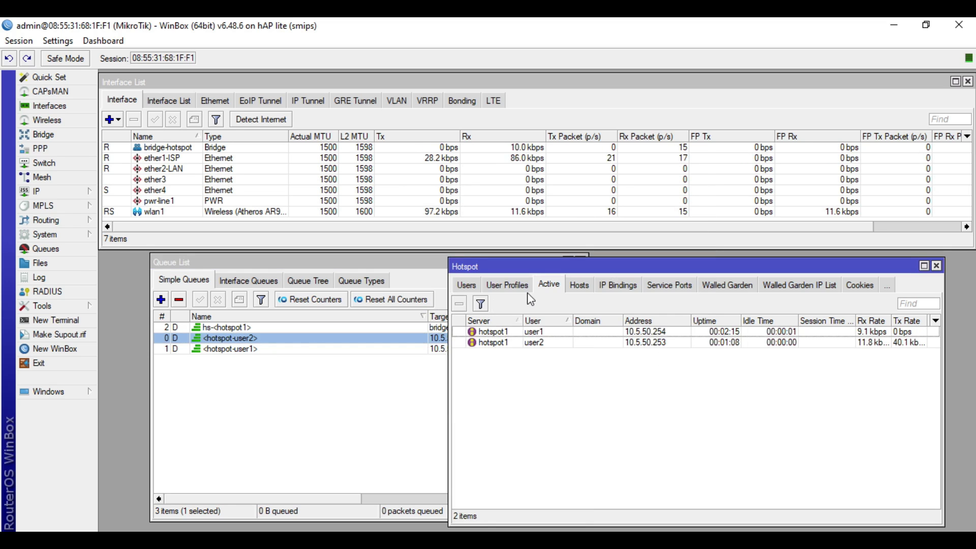
click(467, 287)
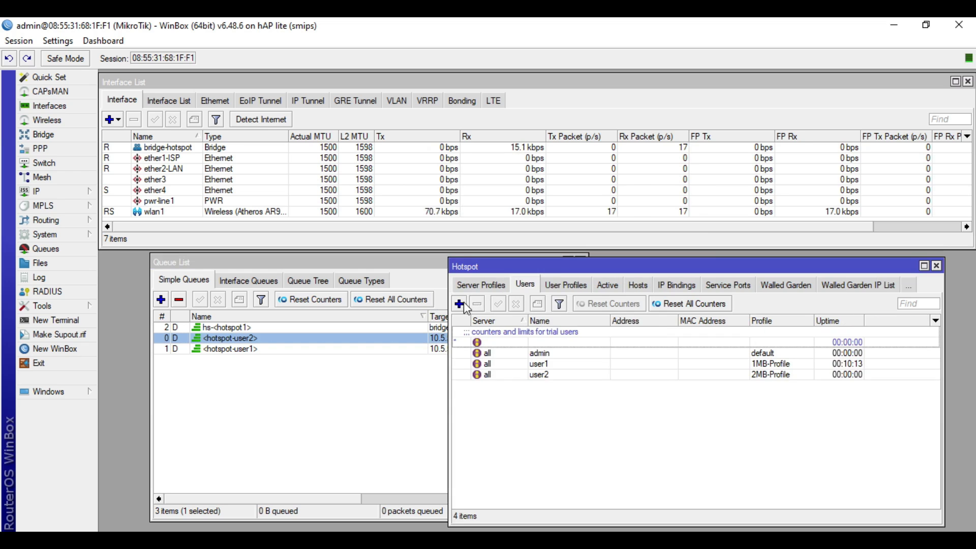
click(460, 304)
click(500, 277)
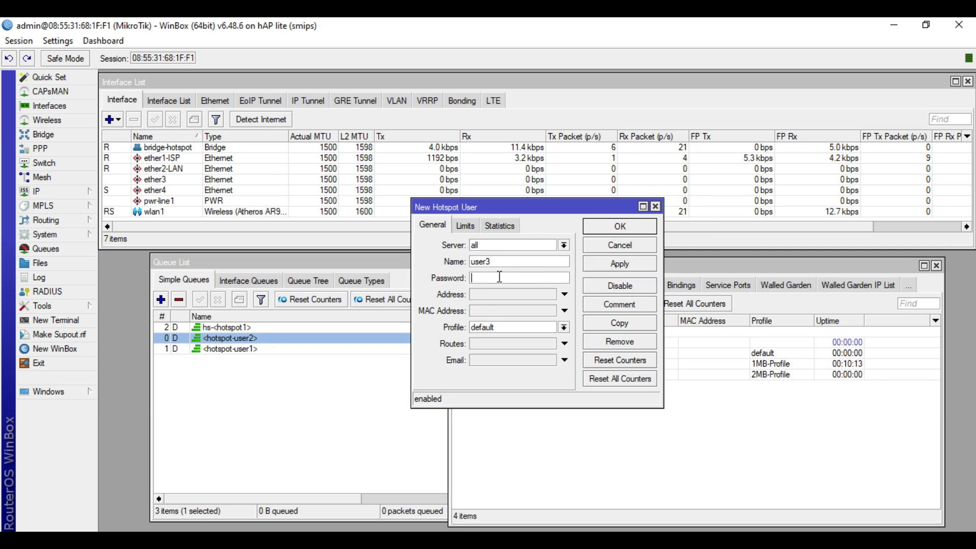
text(1234)
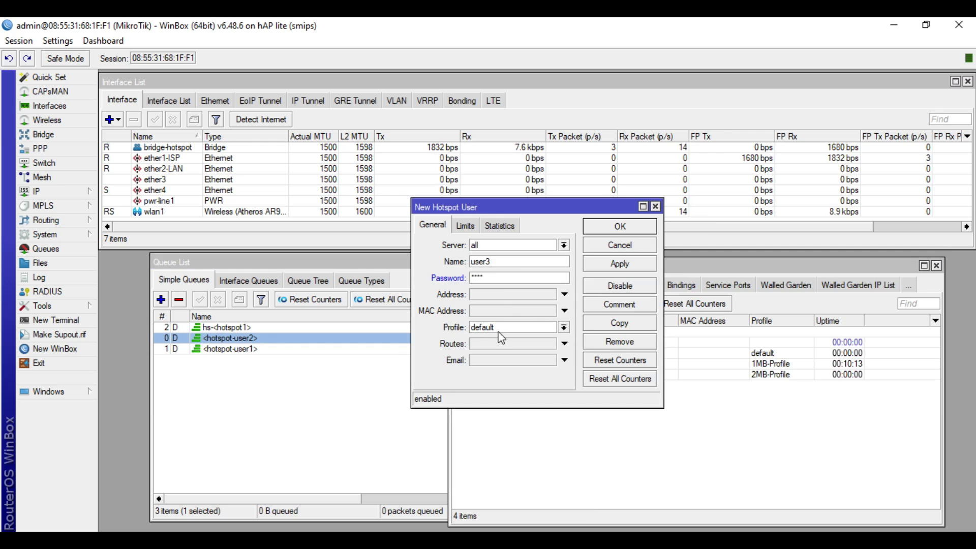
click(501, 329)
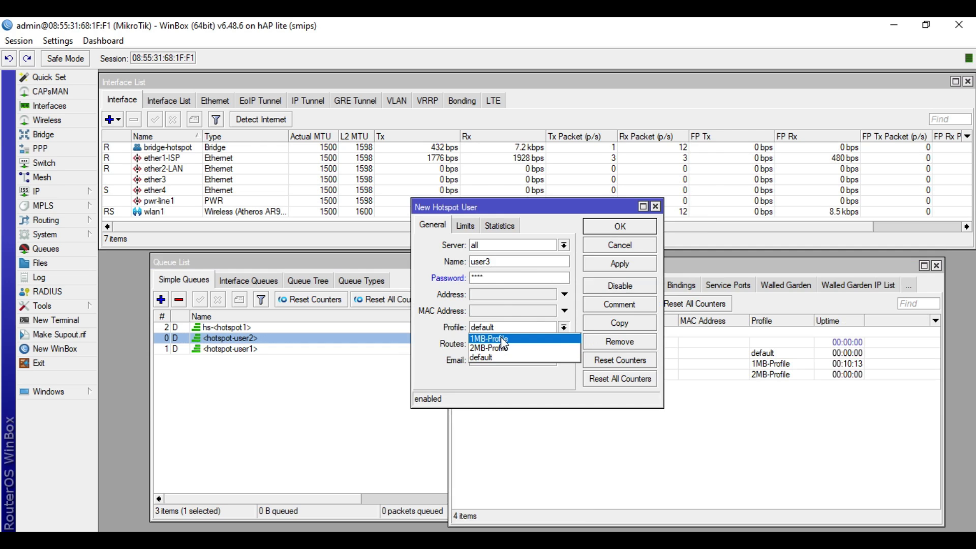
click(502, 336)
click(617, 263)
click(620, 226)
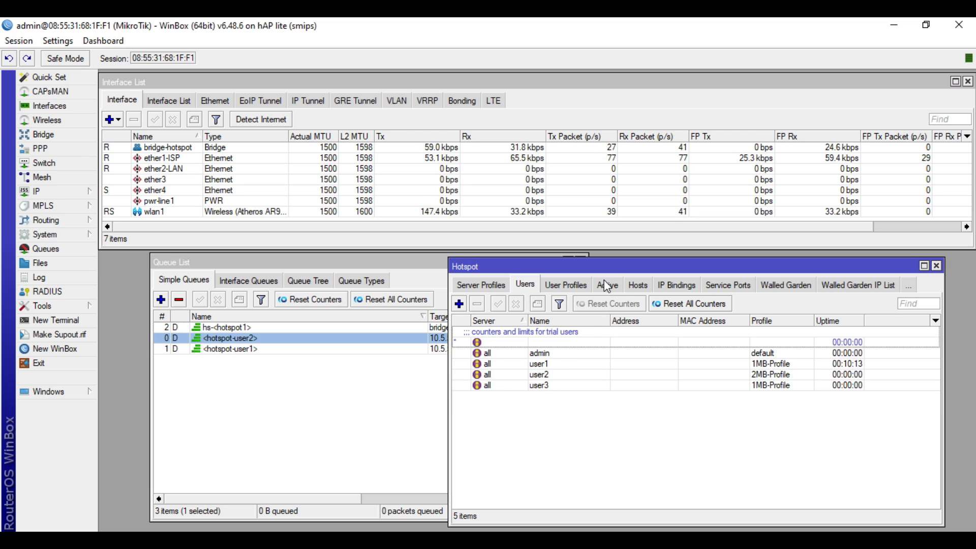
Step: Remove user2's active hotspot session, leaving user1 and user3 (10.5.50.253) online
click(535, 386)
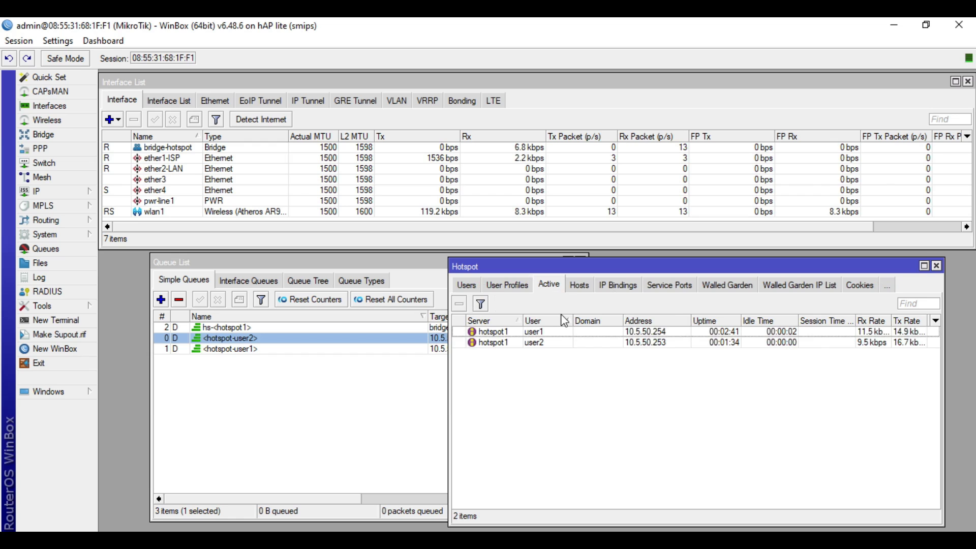
click(533, 344)
click(460, 305)
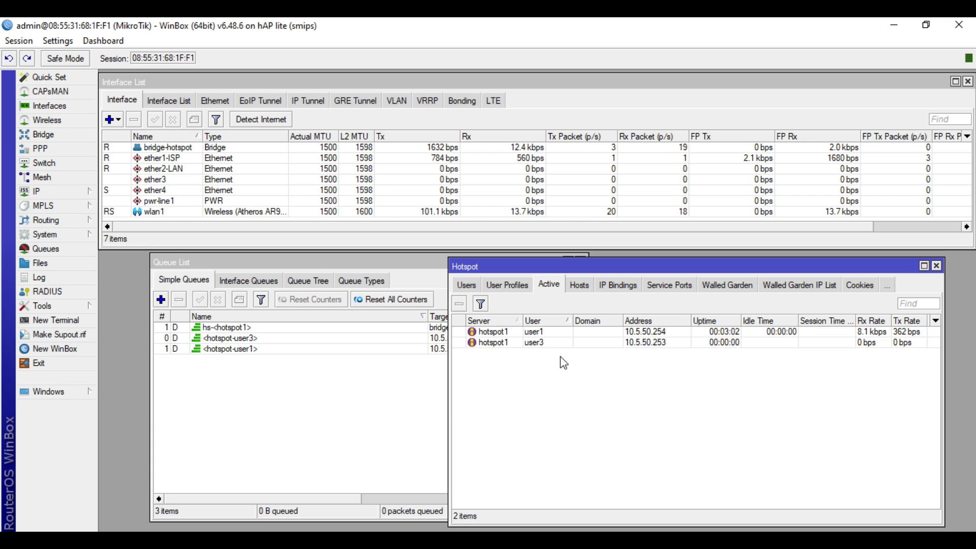
click(547, 342)
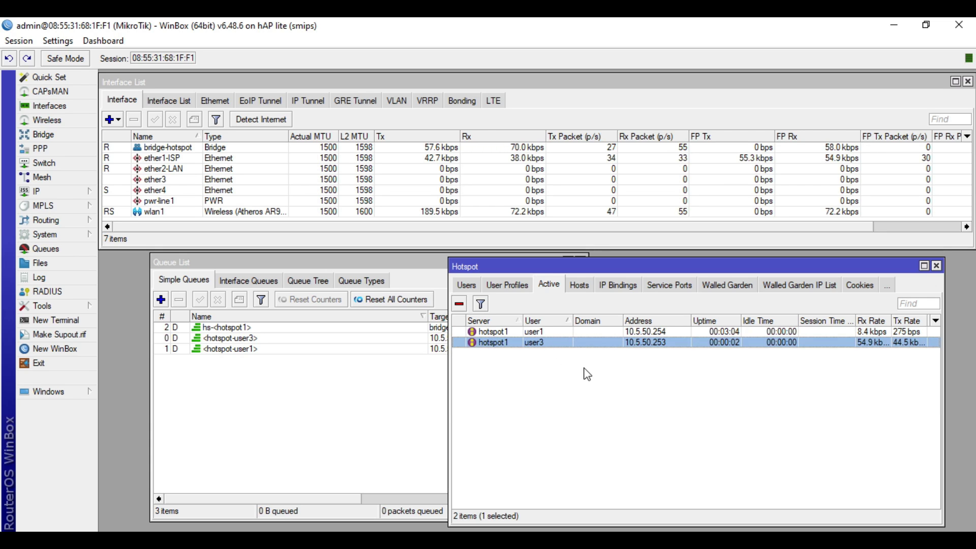
Step: Open the hotspot-user3 queue and confirm its download Max Limit is 1M
click(300, 426)
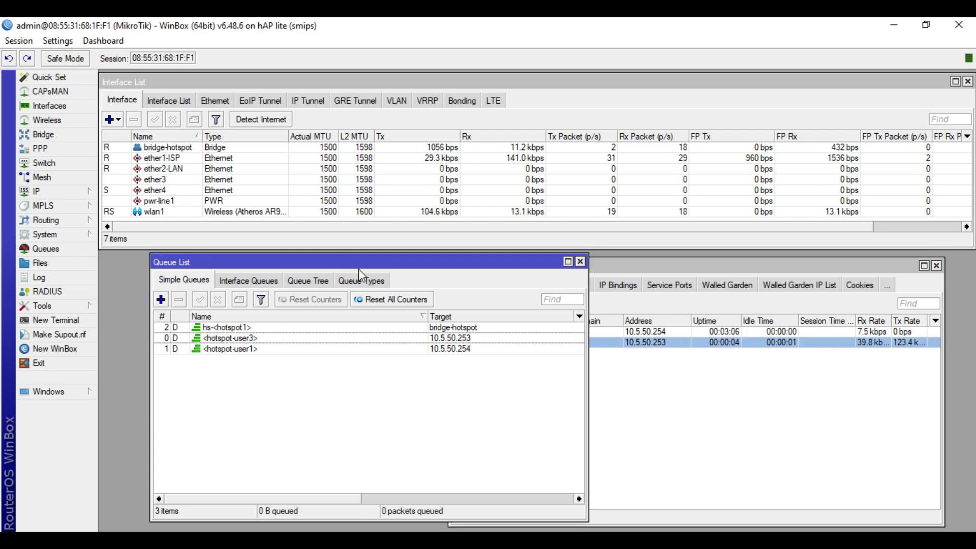
drag(358, 264, 317, 267)
click(233, 344)
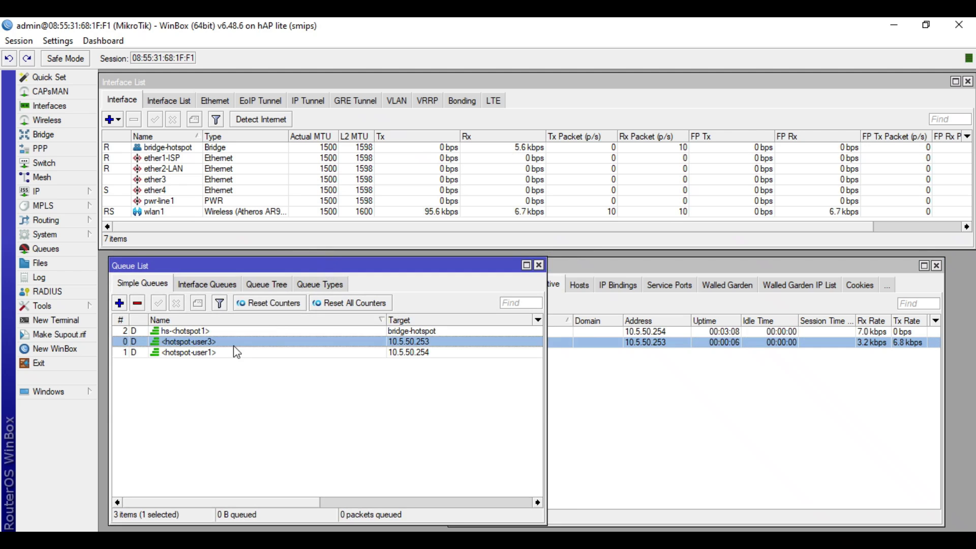
double_click(240, 343)
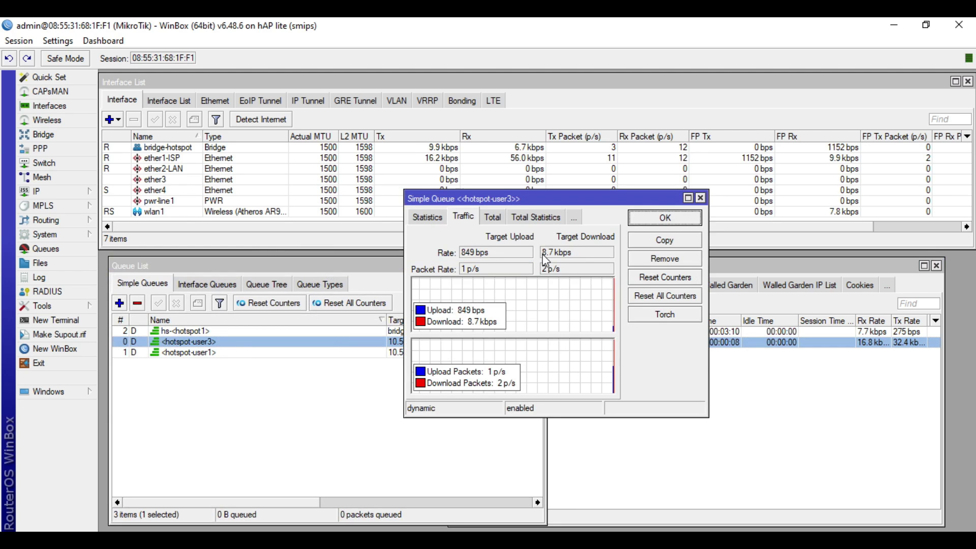
click(427, 217)
click(428, 217)
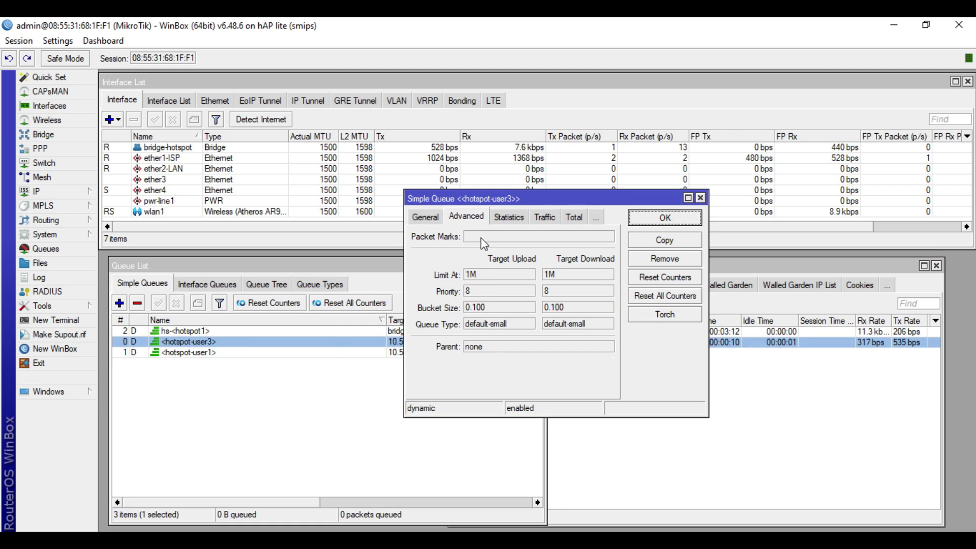
click(426, 217)
double_click(556, 308)
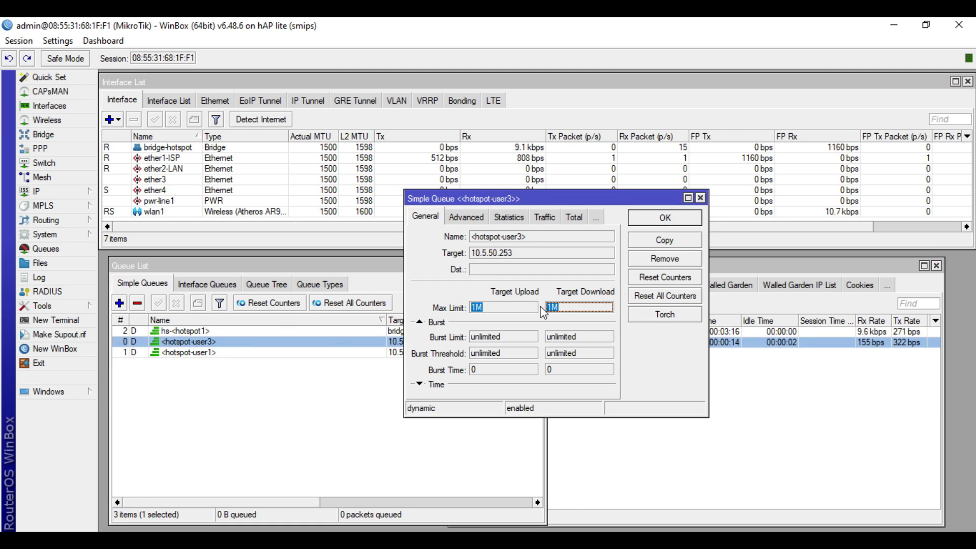
Step: Open the hotspot-user1 queue and confirm its upload Max Limit is 1M
double_click(235, 353)
click(443, 234)
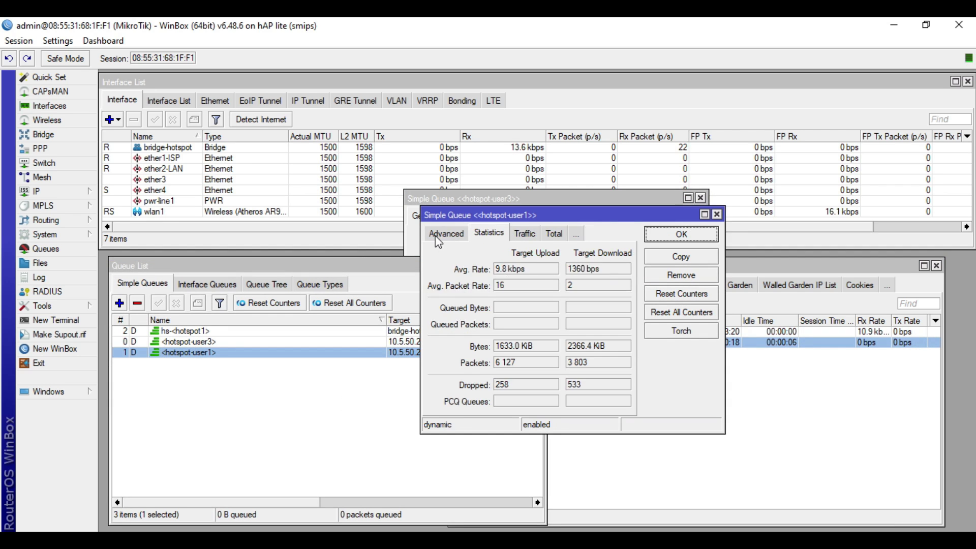
click(440, 234)
click(441, 233)
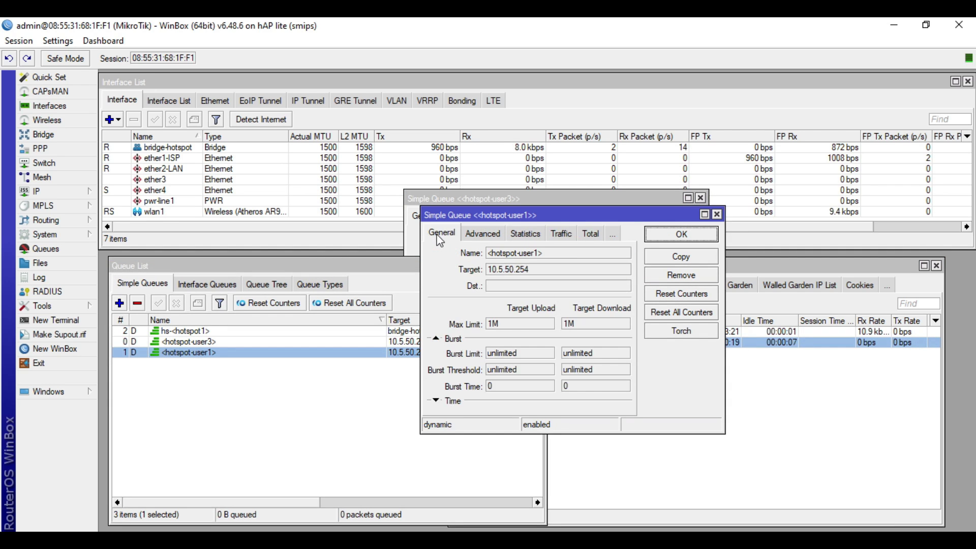
double_click(508, 324)
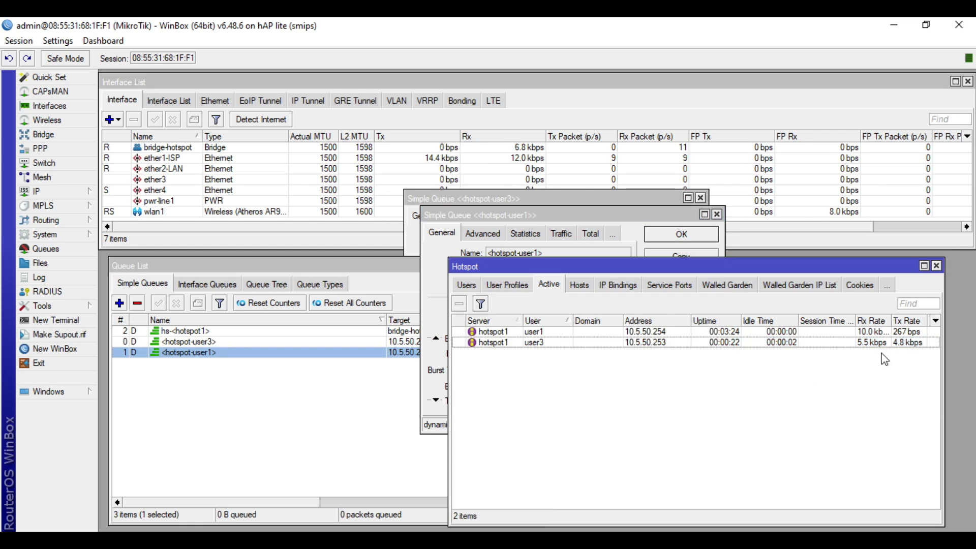
Step: Close the Hotspot window and both queue dialogs, then switch to Speedtest
click(930, 279)
click(937, 268)
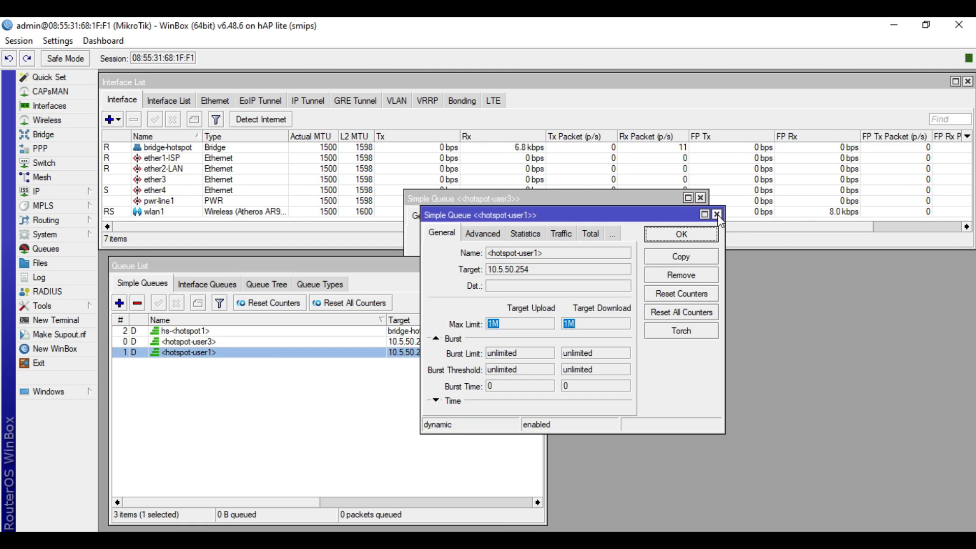
click(716, 214)
click(700, 198)
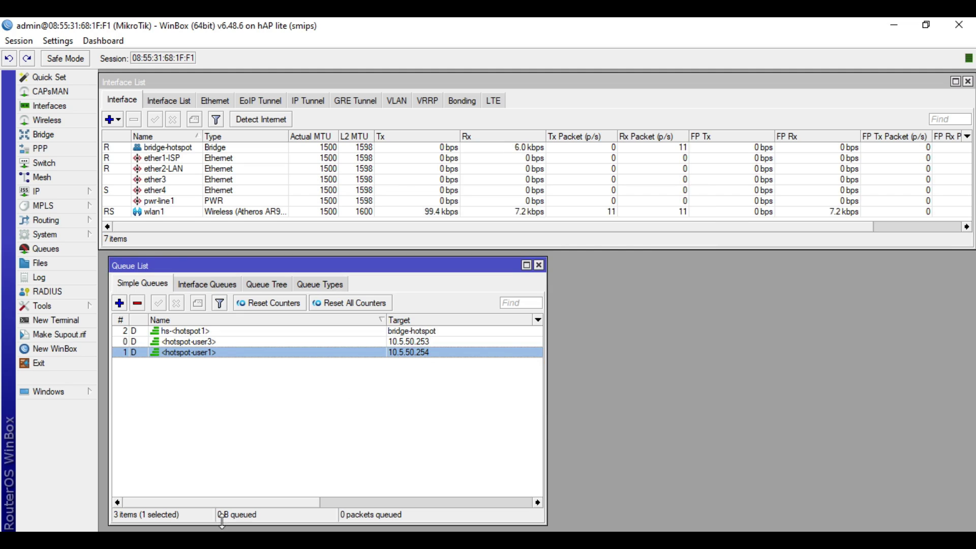
key(alt+Tab)
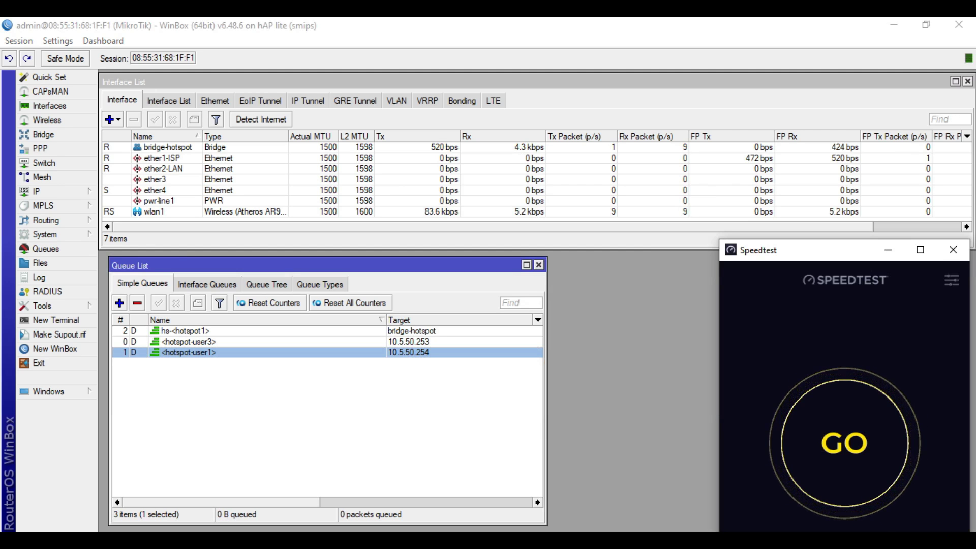
Step: Arrange hotspot-user1's live Traffic view above hotspot-user3's 1M/1M limits on the left
double_click(228, 352)
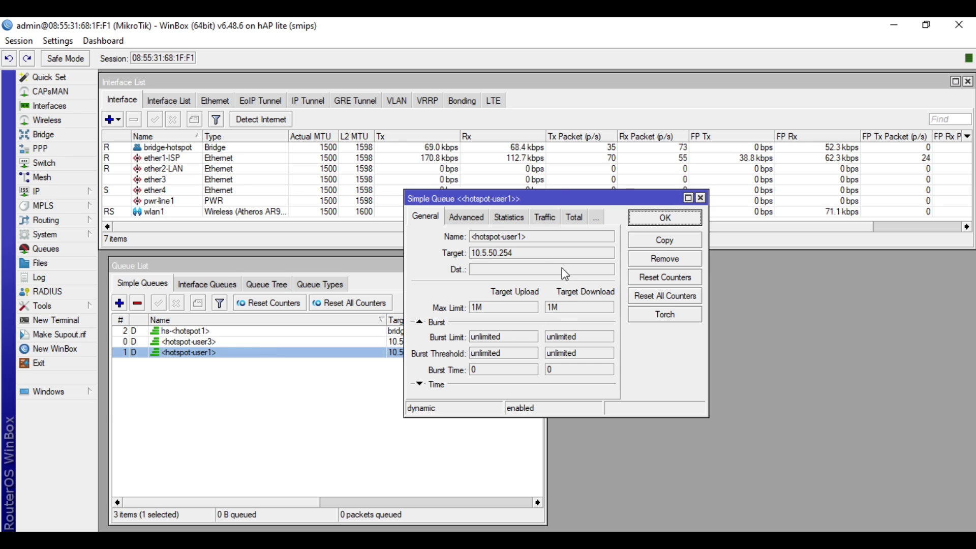
click(540, 218)
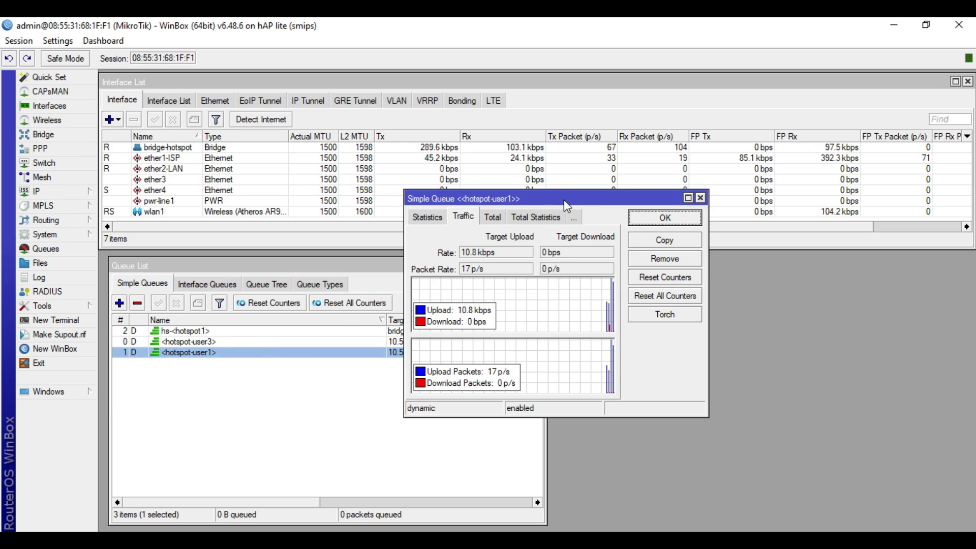
drag(567, 206, 398, 95)
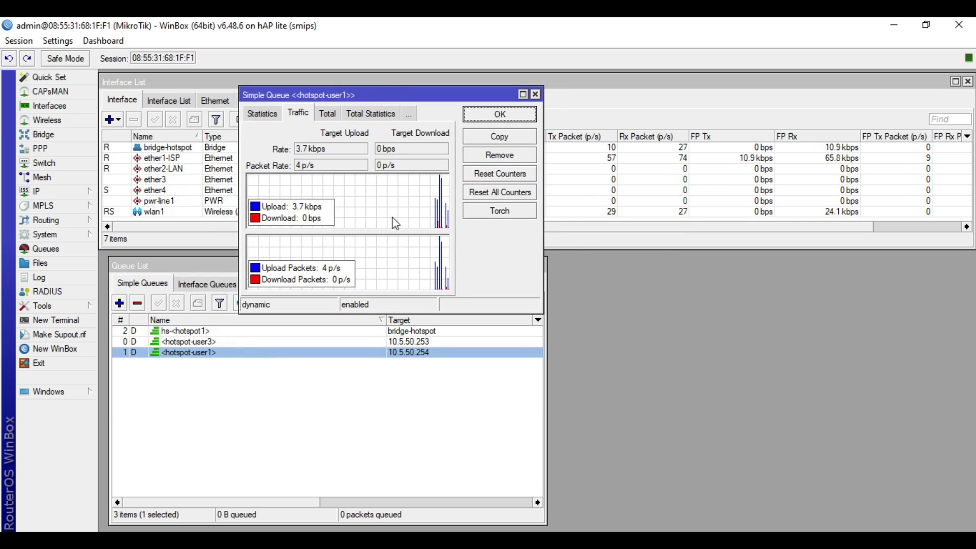
double_click(254, 341)
drag(557, 190, 706, 86)
click(492, 236)
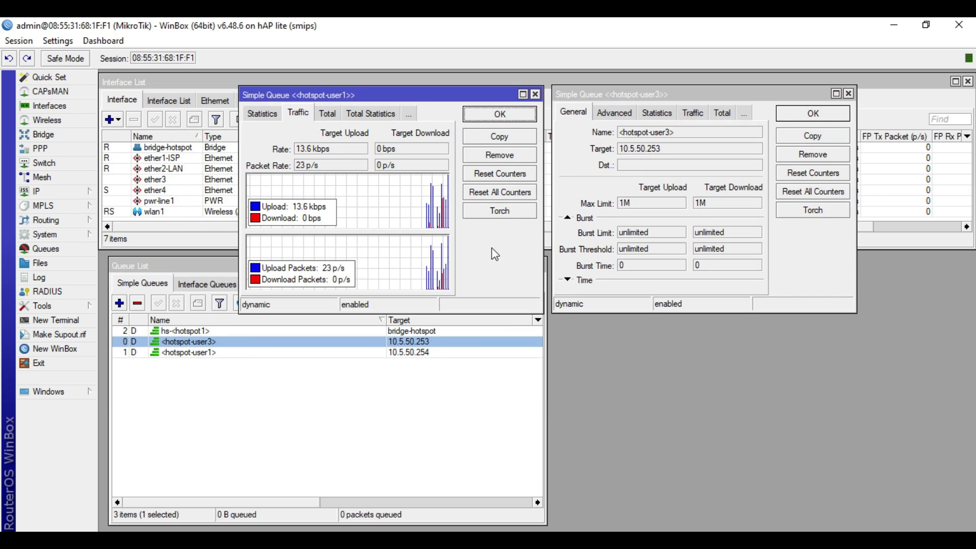
drag(321, 90, 193, 78)
drag(661, 88, 203, 296)
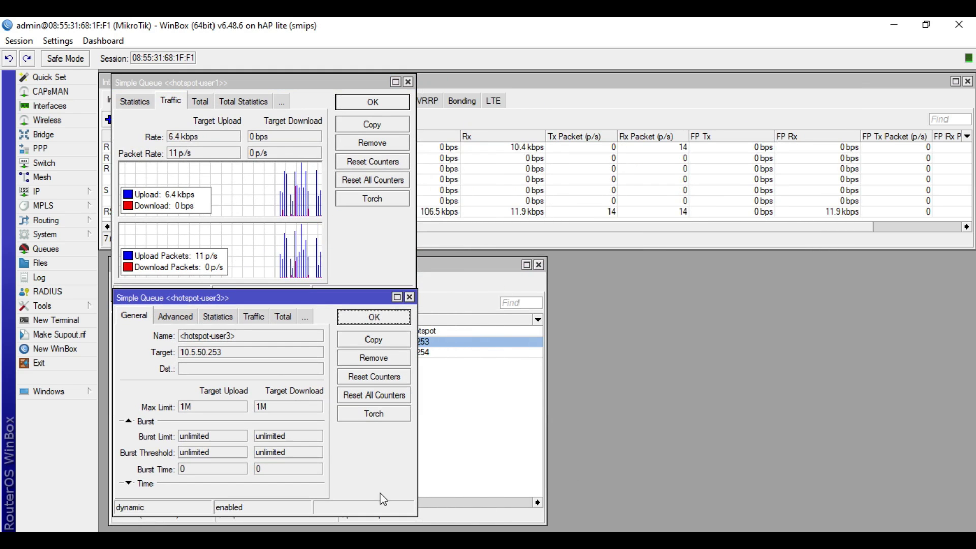
Step: Run a Speedtest while watching hotspot-user3 traffic, confirming roughly 1.02 Mbps down and 0.97 Mbps up
key(alt+Tab)
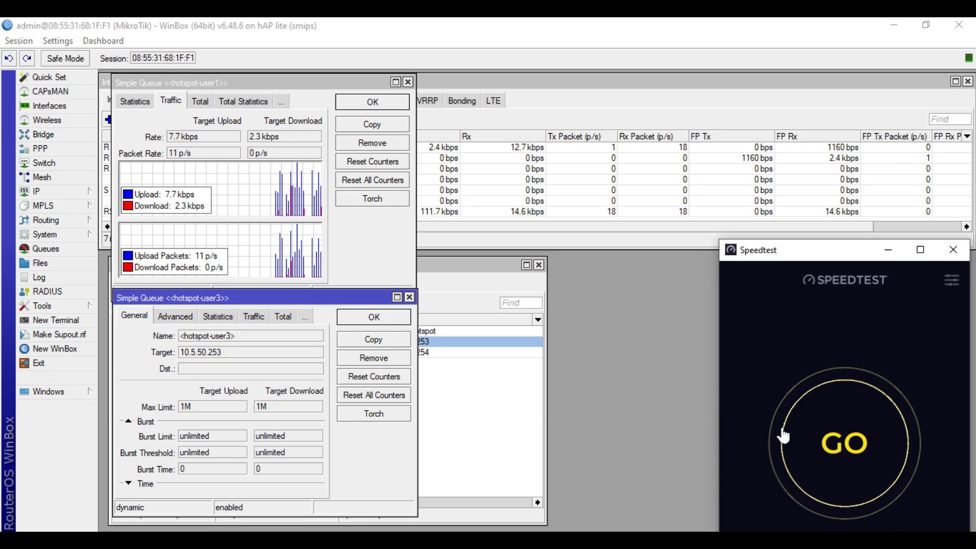
click(836, 441)
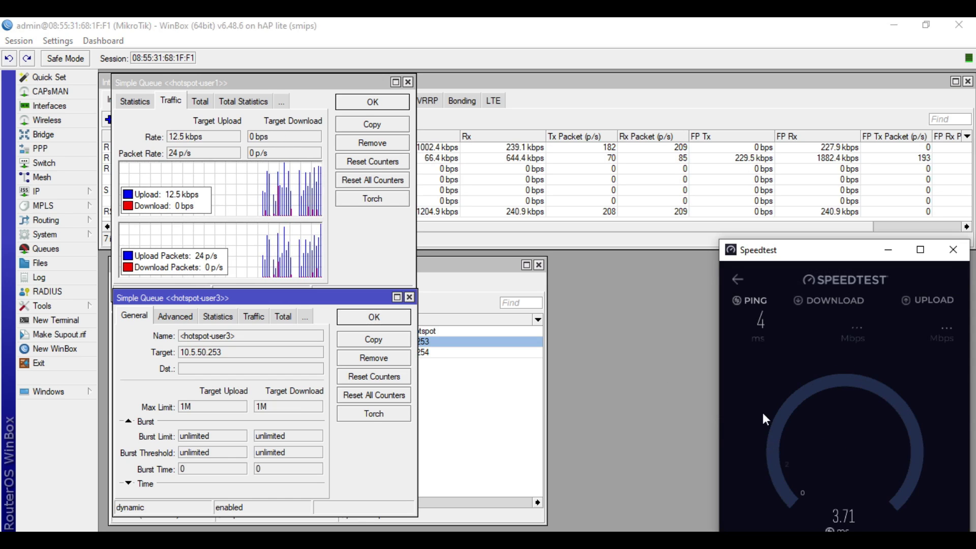
click(362, 248)
key(alt+Tab)
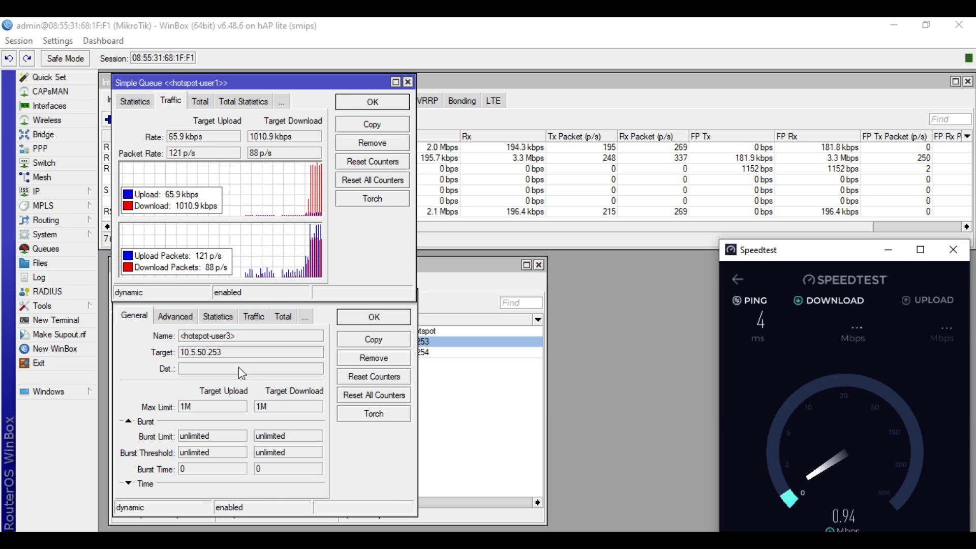
click(254, 318)
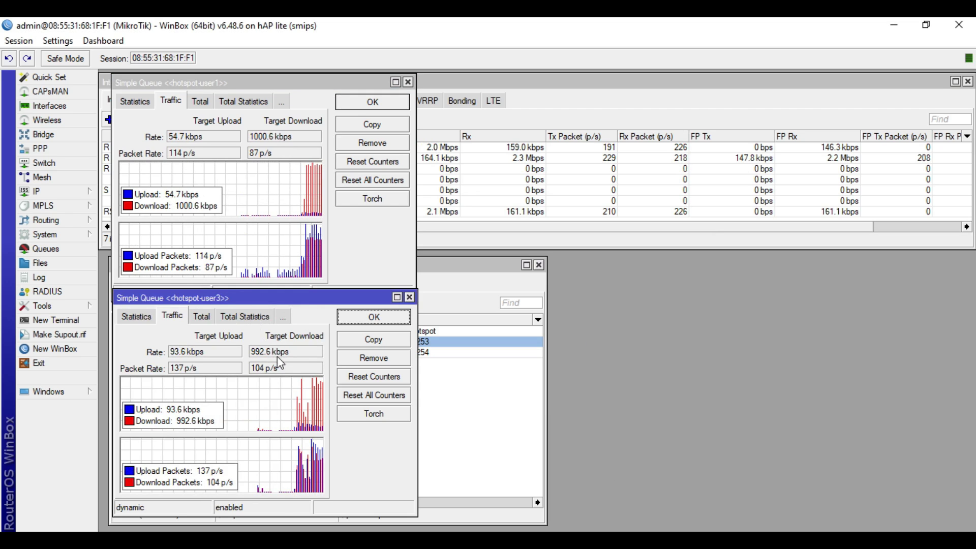
key(alt+Tab)
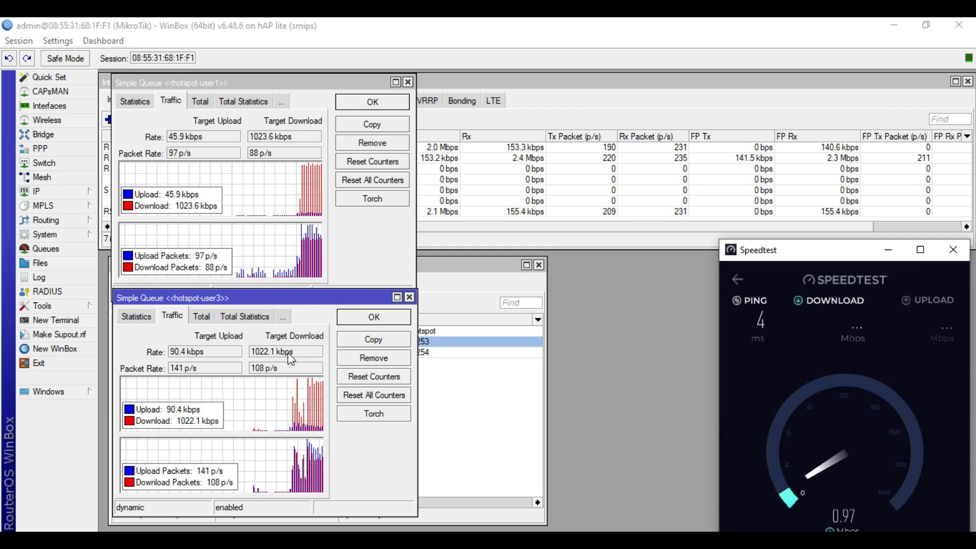